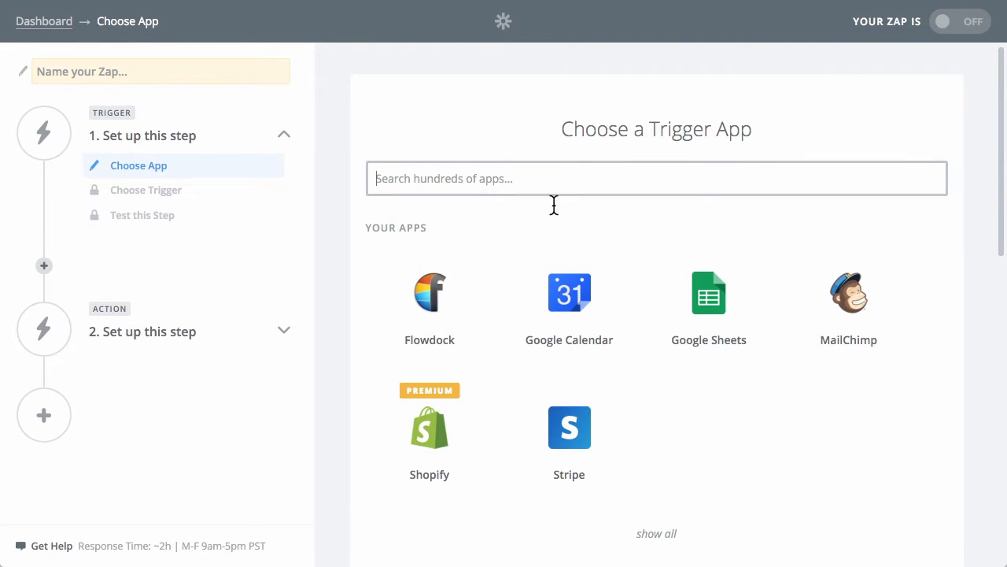
Name the new Zap "ClickFunnels > Zapier".
click(114, 71)
text(Clcik)
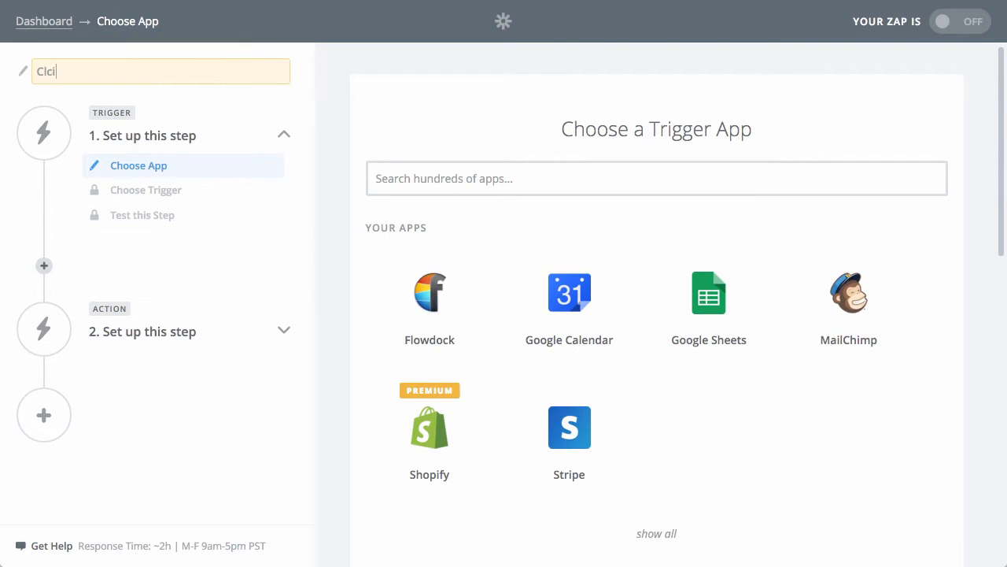
key(BackSpace)
key(BackSpace)
key(BackSpace)
text(ickFunnels > Zapier)
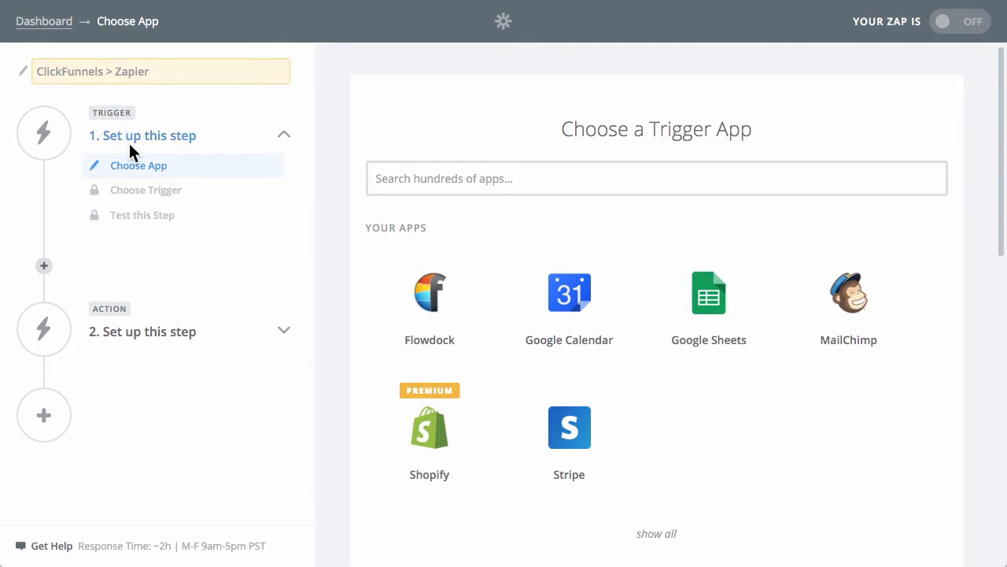
Choose ClickFunnels as the trigger app with New Contact Activity as its trigger, and save the choice.
click(464, 186)
text(clic)
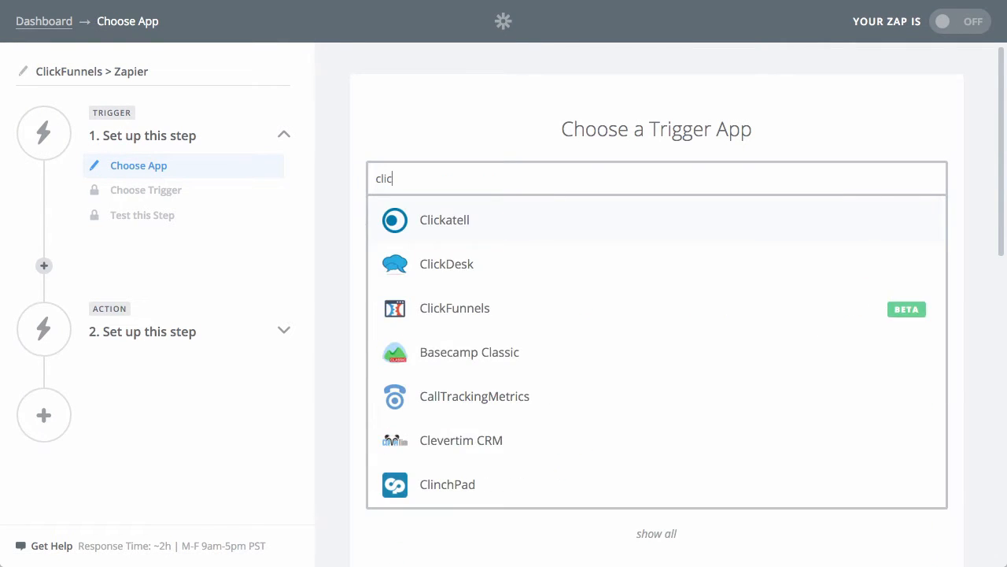
text(k)
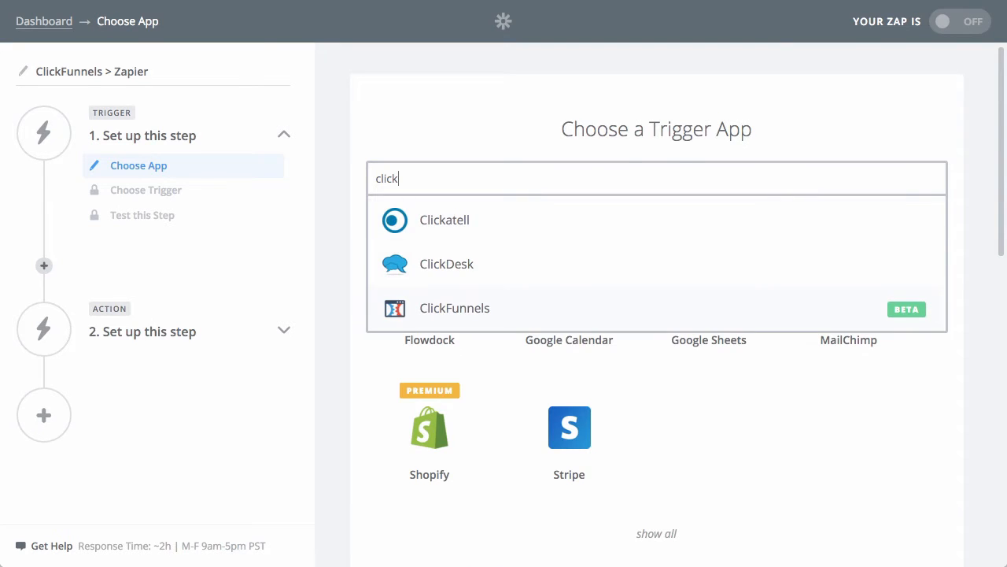
key(Return)
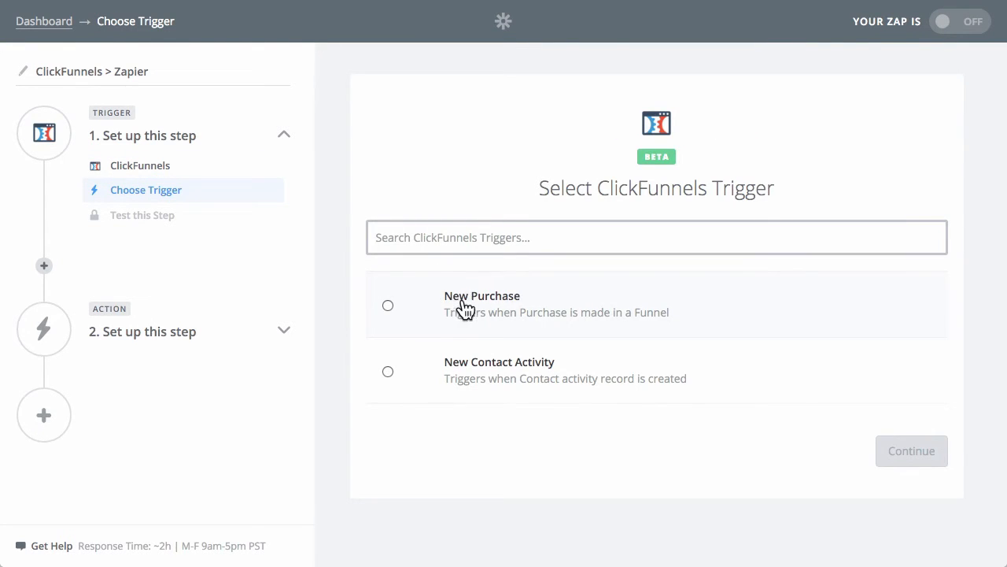
click(476, 376)
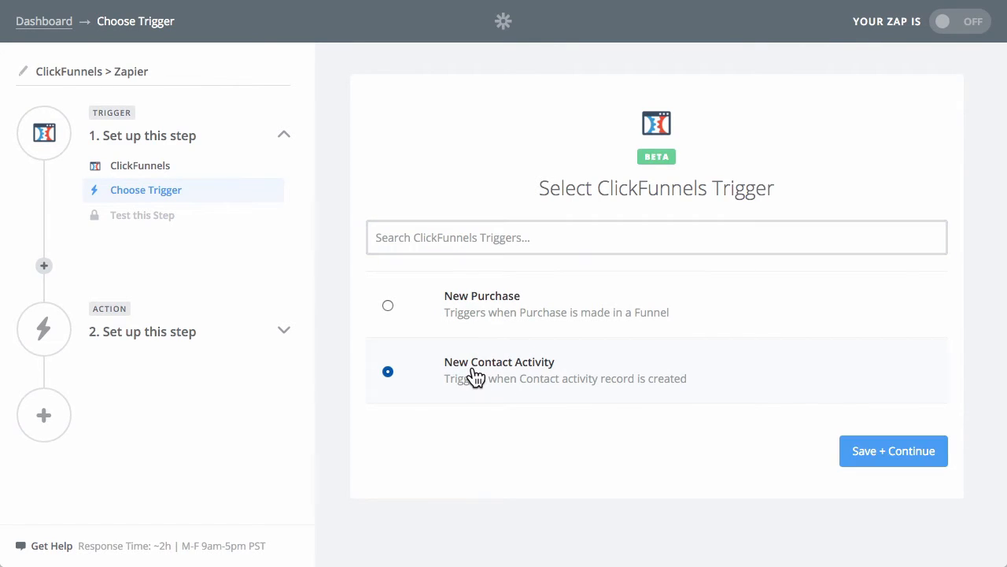
click(868, 450)
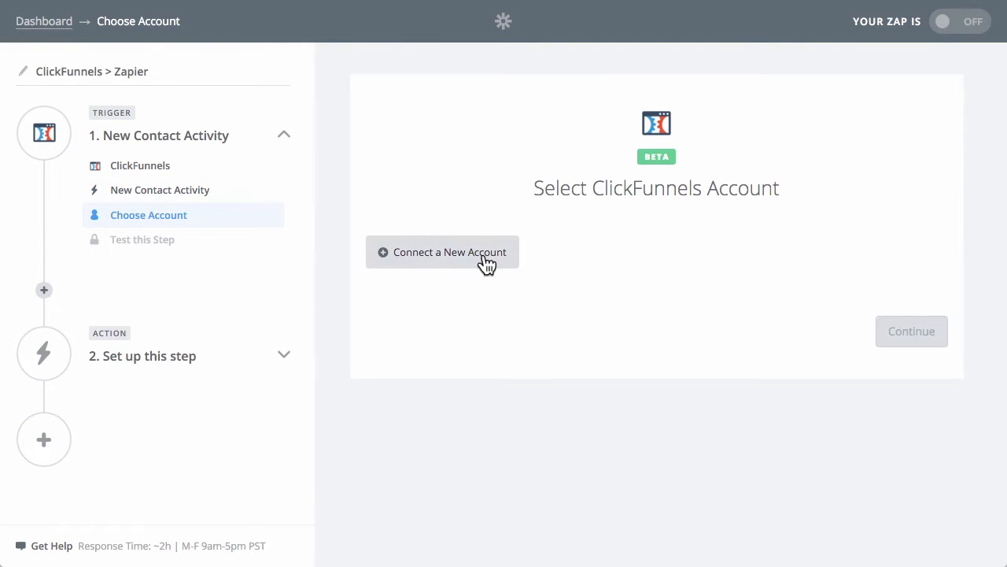
Connect a new ClickFunnels account and rename it with the owner's first name followed by "ClickFunnels Account".
click(442, 254)
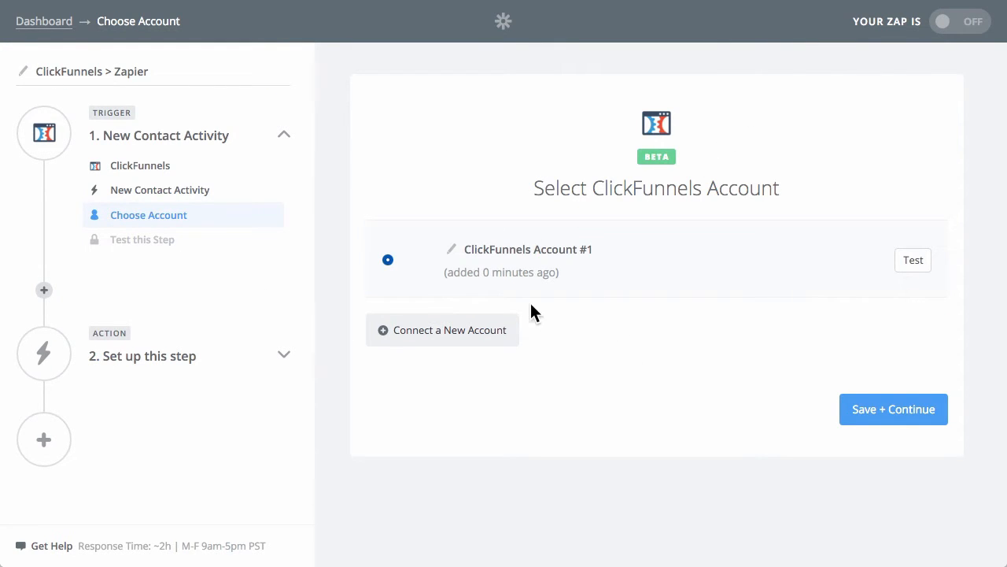
click(452, 251)
text(Mark )
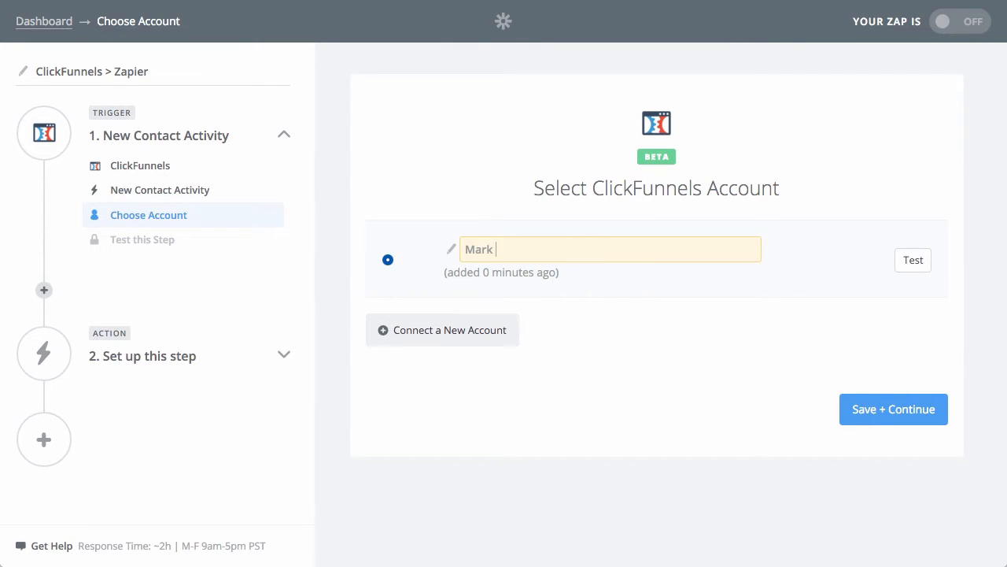
text(s ClickFunnels Account)
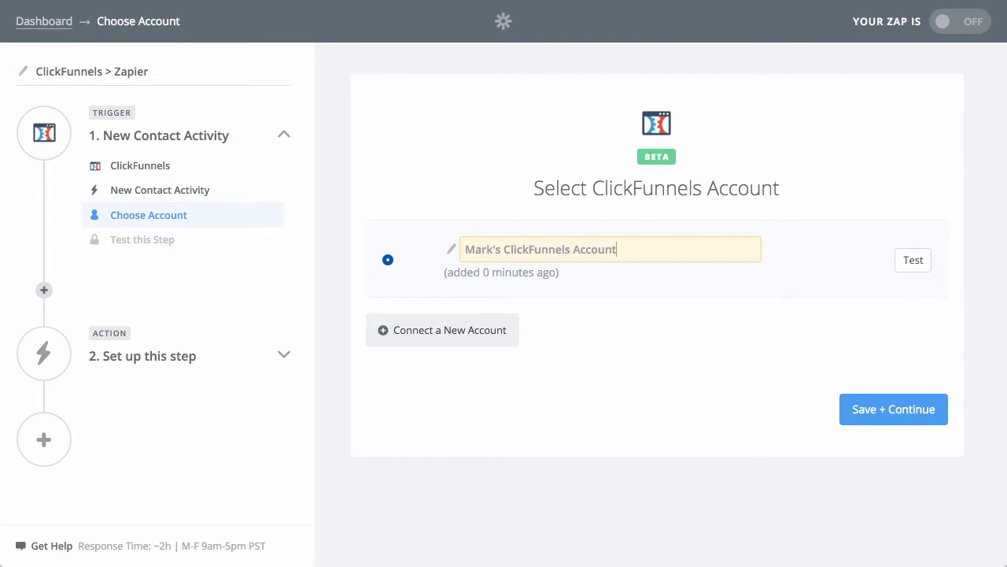
click(649, 384)
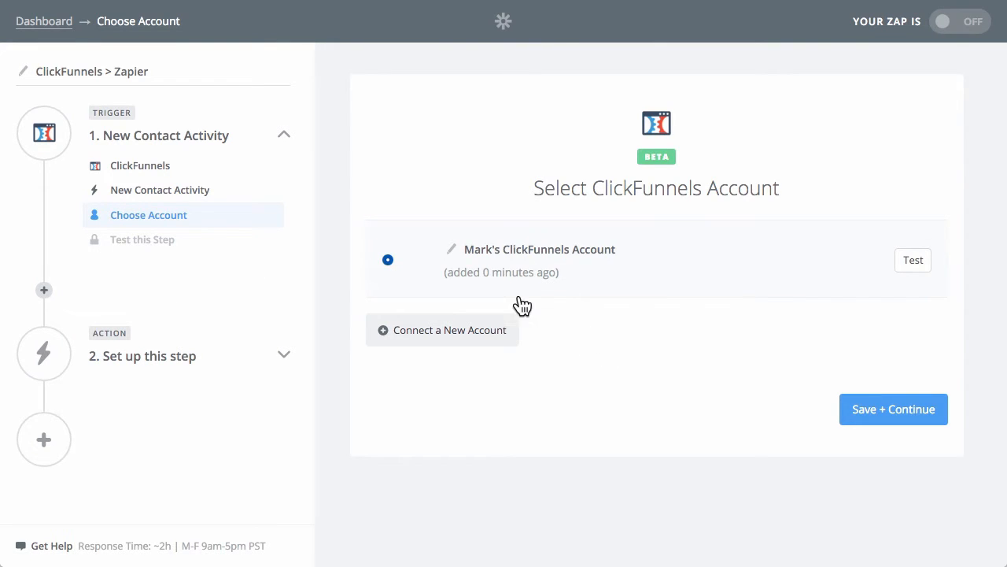
Test the connected ClickFunnels account and save it as the trigger's account.
click(913, 266)
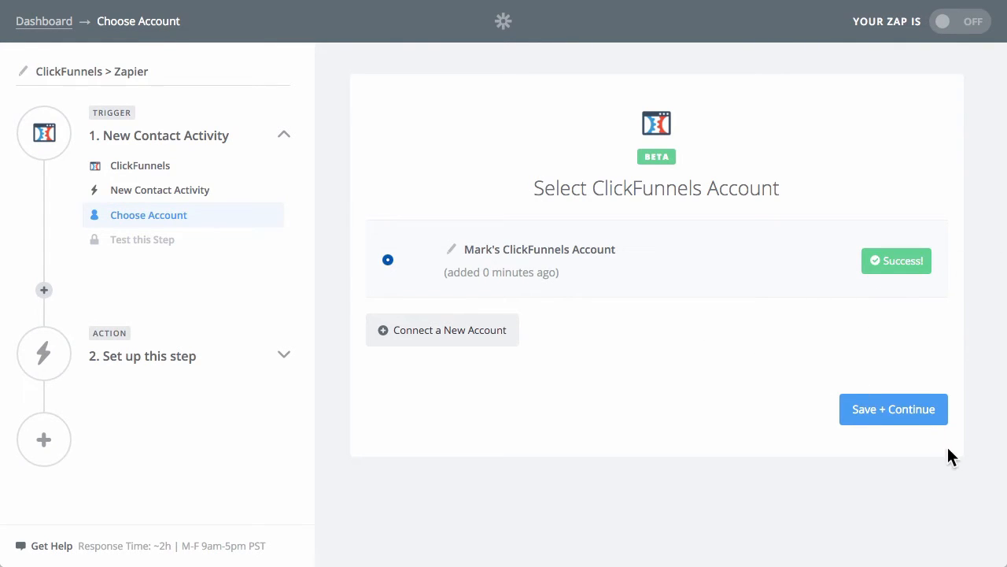
click(894, 412)
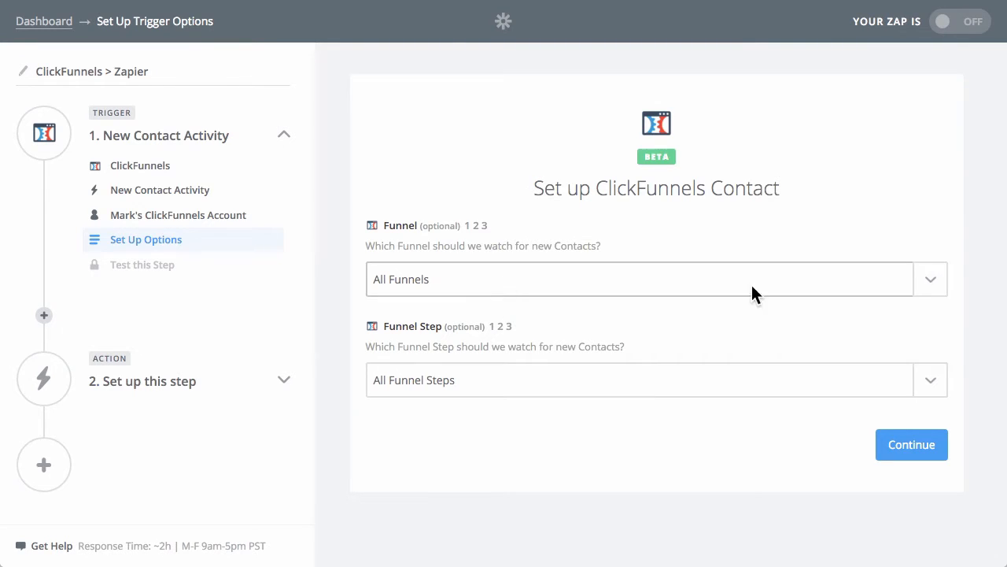
click(932, 286)
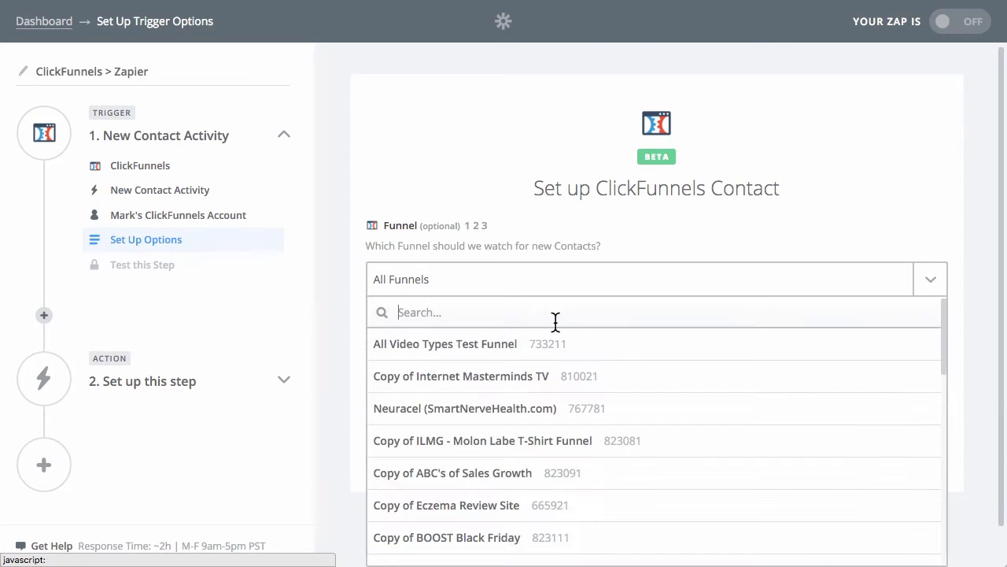
scroll(569, 394, down, 10)
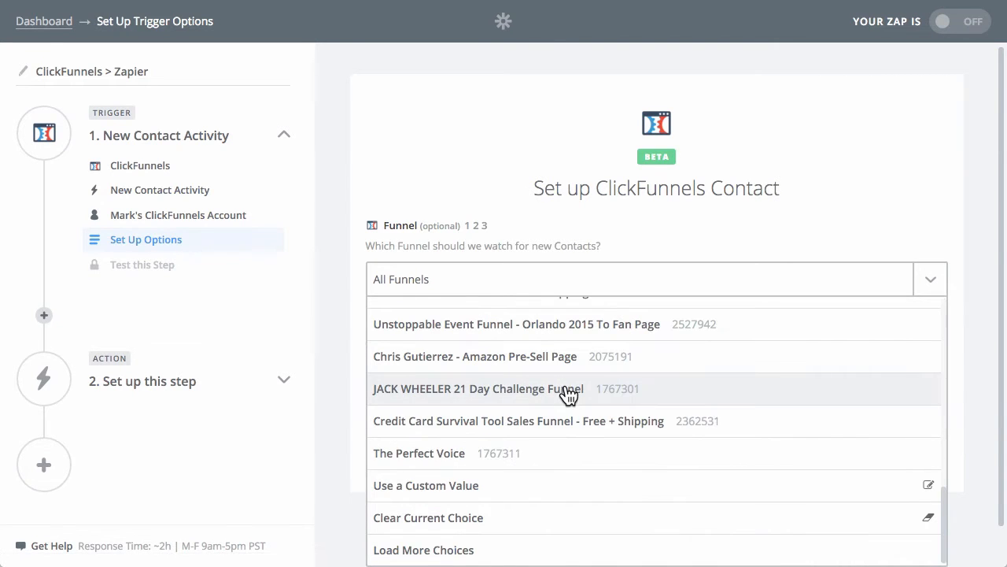
click(472, 489)
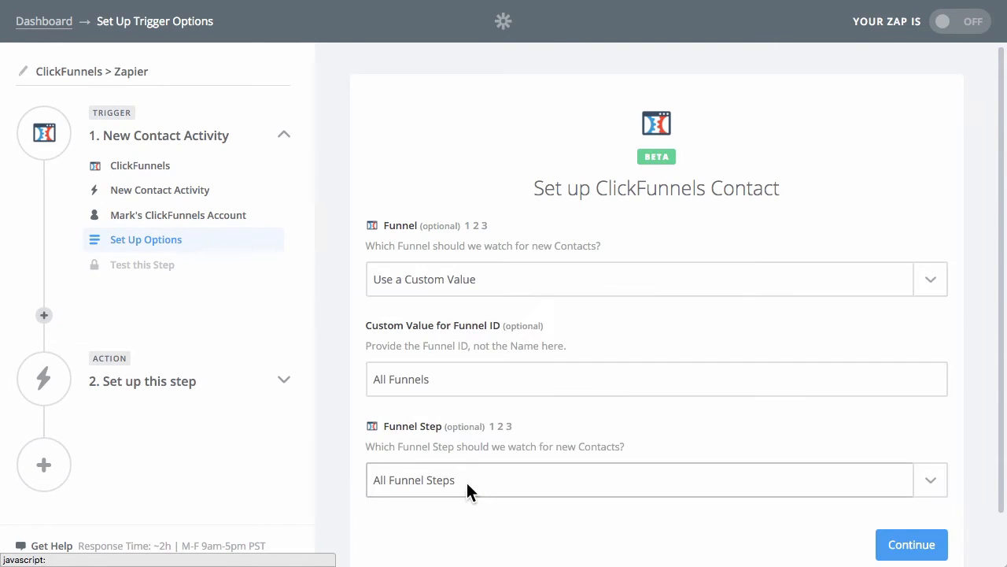
double_click(426, 383)
click(516, 385)
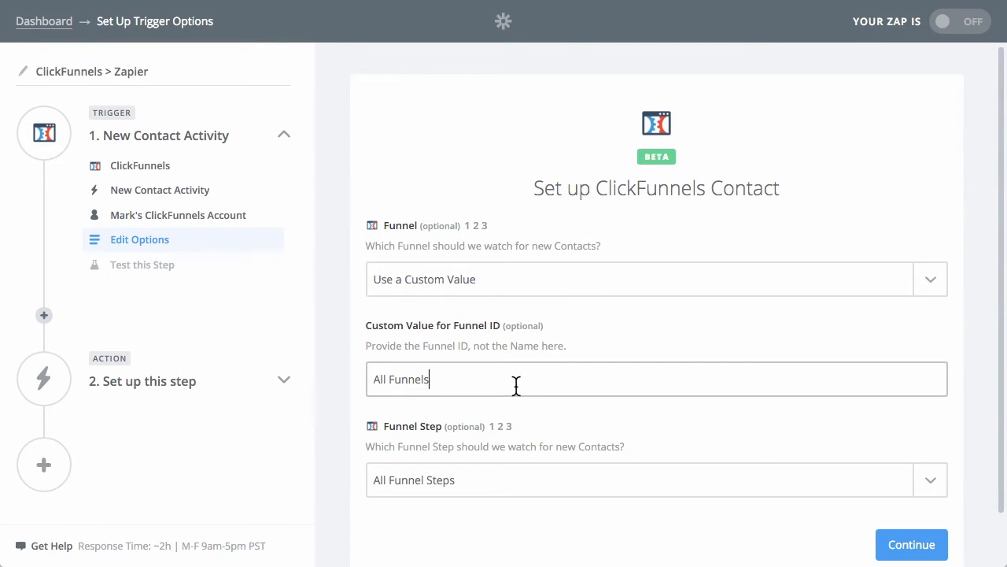
key(BackSpace)
key(BackSpace)
key(BackSpace)
key(BackSpace)
key(BackSpace)
key(BackSpace)
key(BackSpace)
key(BackSpace)
text(https://app.clickfunnels.com/funnels/2616426/steps/11644379/overview)
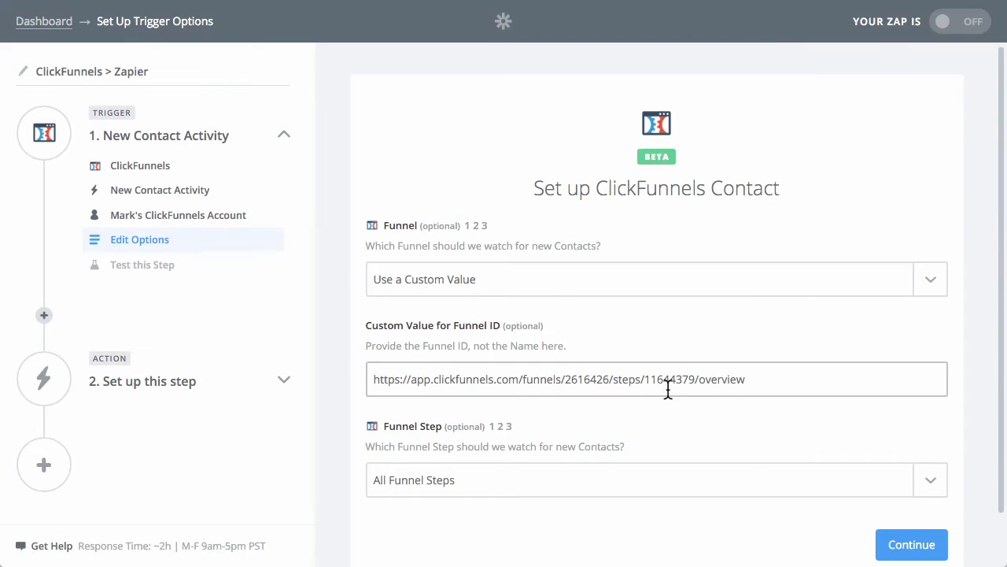
Trim the pasted URL in the custom Funnel ID value down to 2616426.
double_click(580, 379)
key(Right)
key(shift+End)
key(BackSpace)
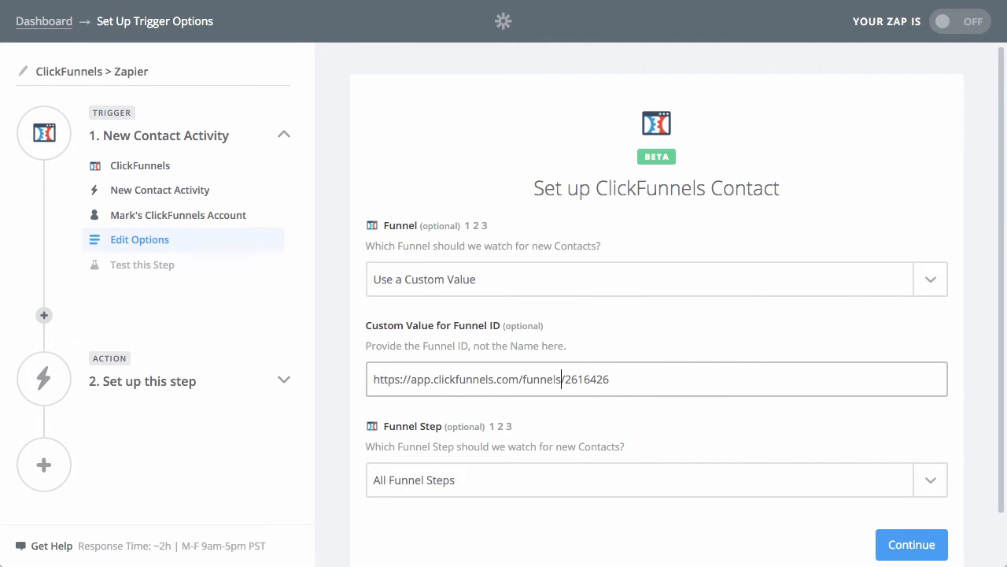
key(shift+Home)
key(BackSpace)
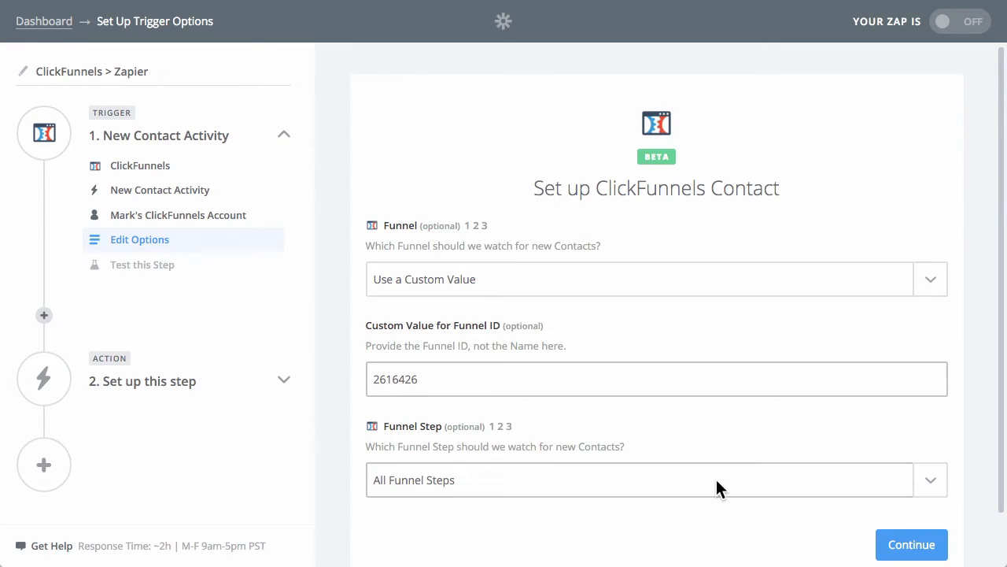
Set the Funnel Step to watch to Optin and continue to the trigger test.
click(590, 480)
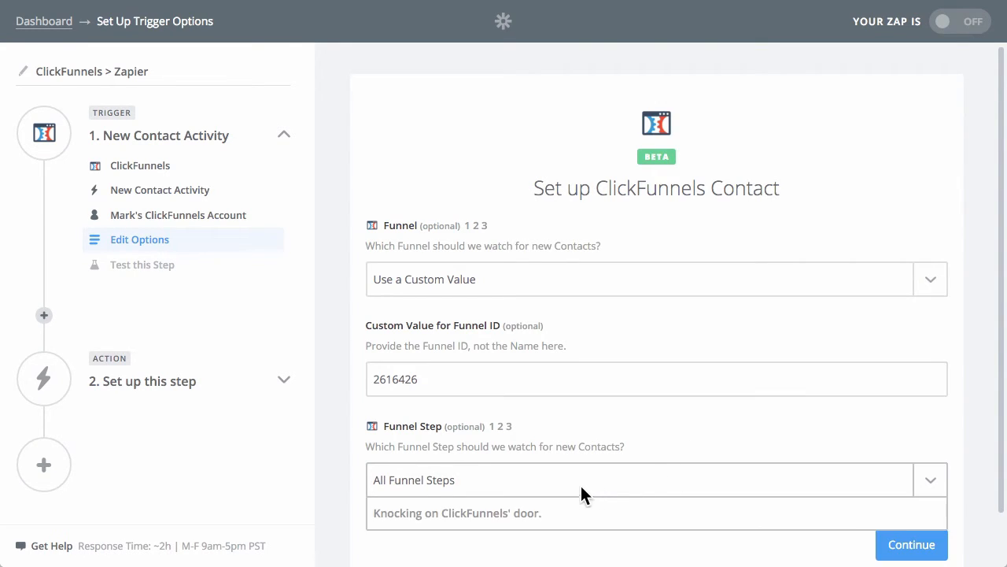
scroll(613, 412, down, 1)
scroll(541, 519, down, 2)
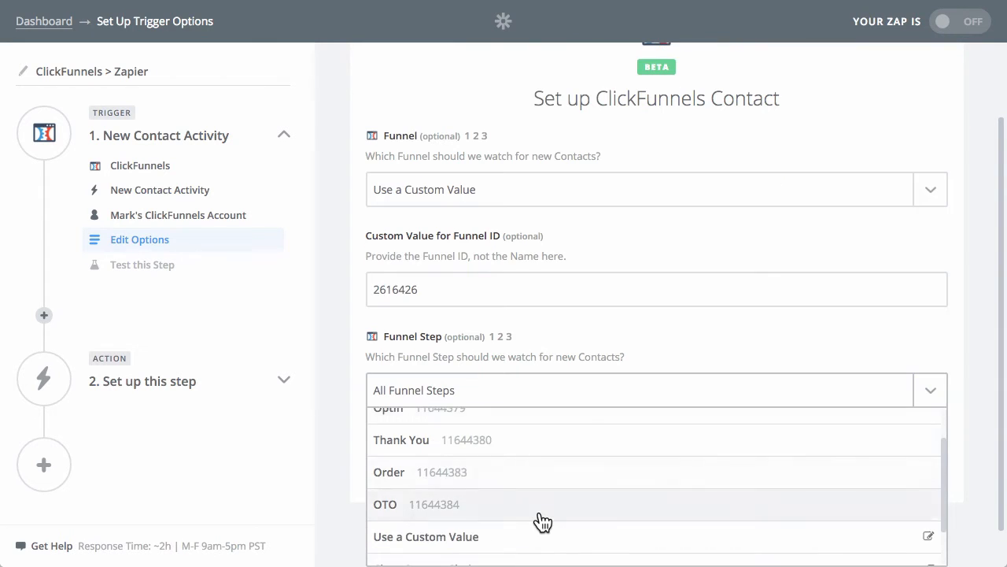
scroll(542, 507, up, 2)
scroll(338, 392, down, 3)
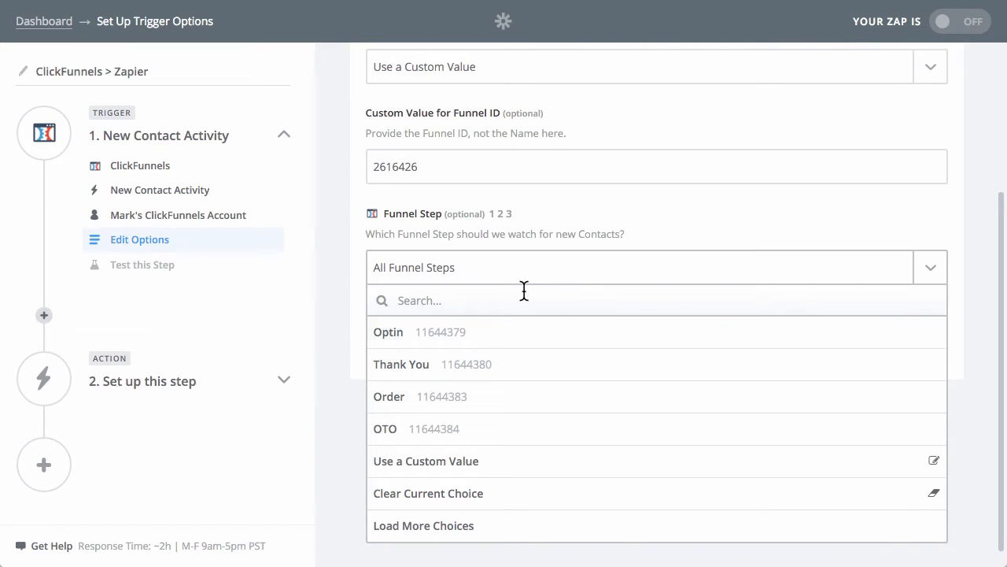
click(430, 344)
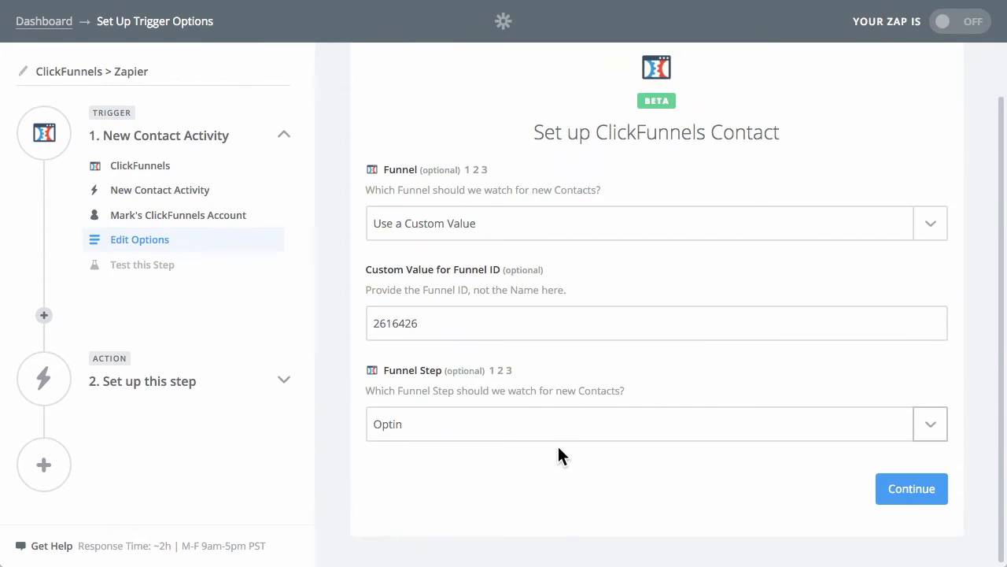
click(909, 491)
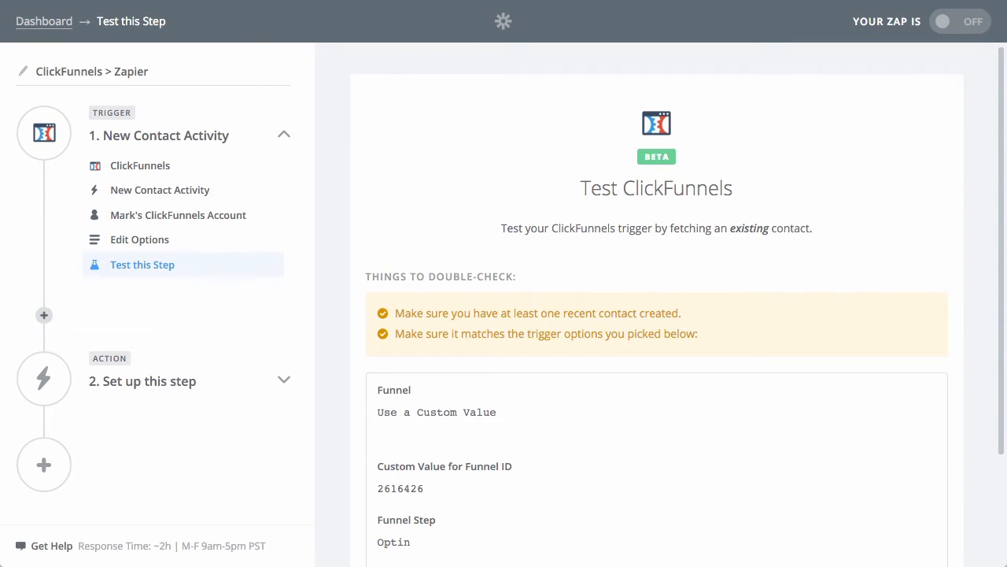
Test the ClickFunnels trigger by fetching an existing contact, and continue to the action setup.
scroll(650, 223, down, 3)
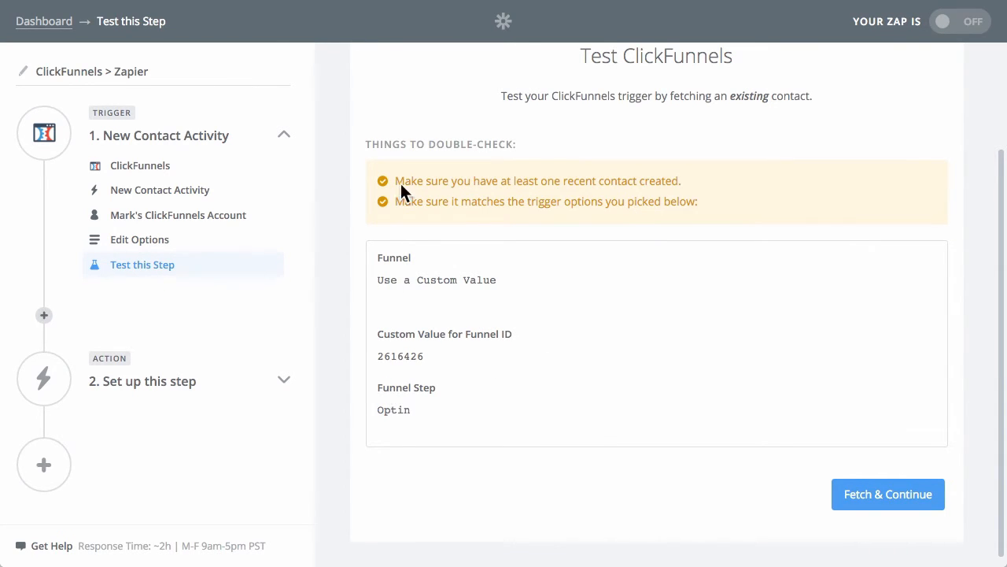
scroll(494, 380, down, 1)
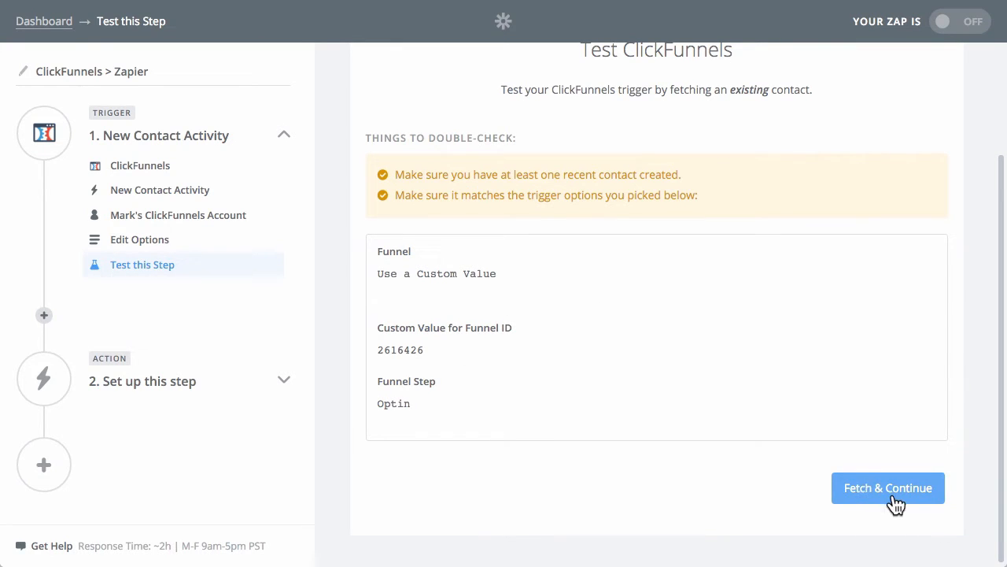
click(870, 488)
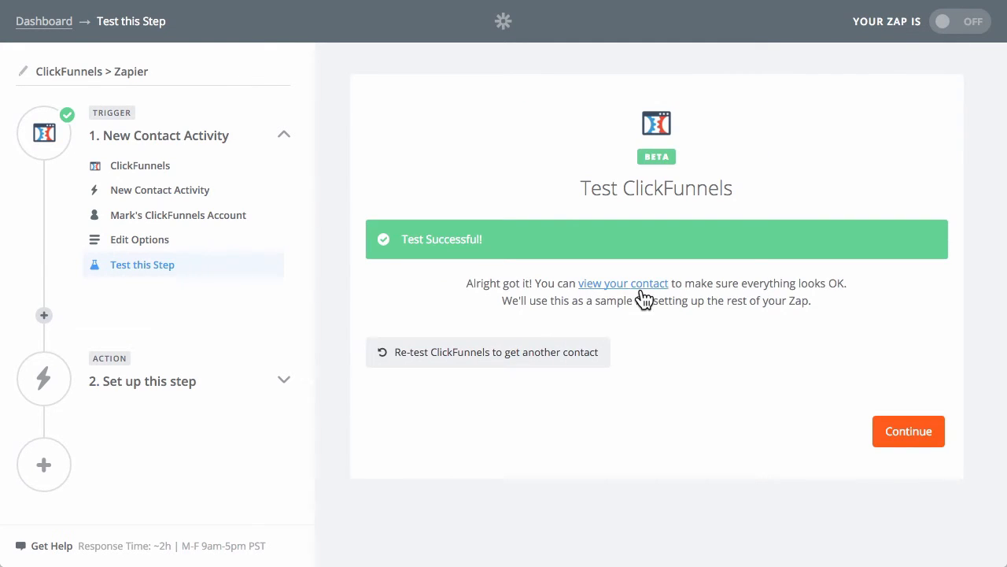
click(892, 441)
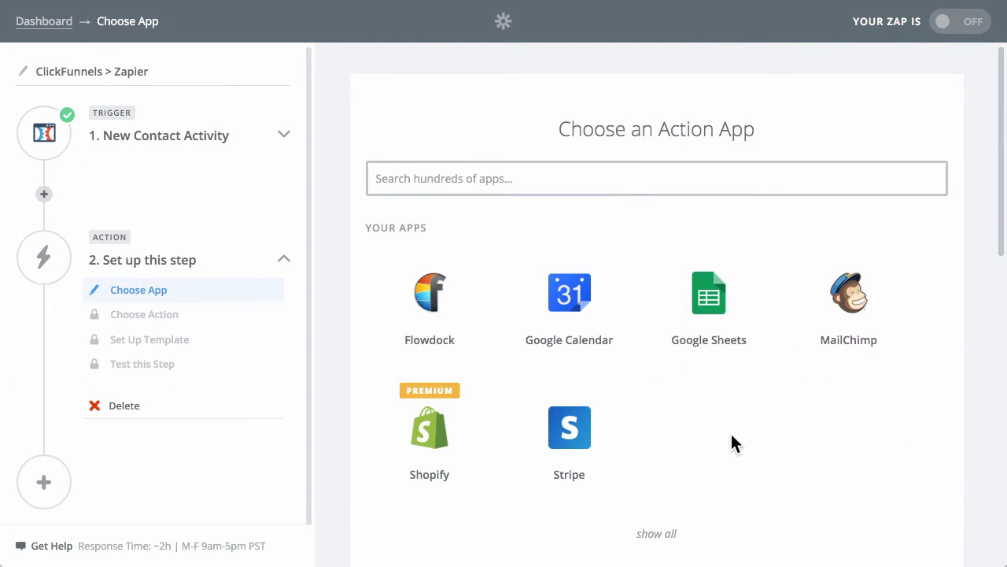
Set the action to Google Sheets Create Spreadsheet Row and save it with the already connected Google Sheets account.
click(710, 318)
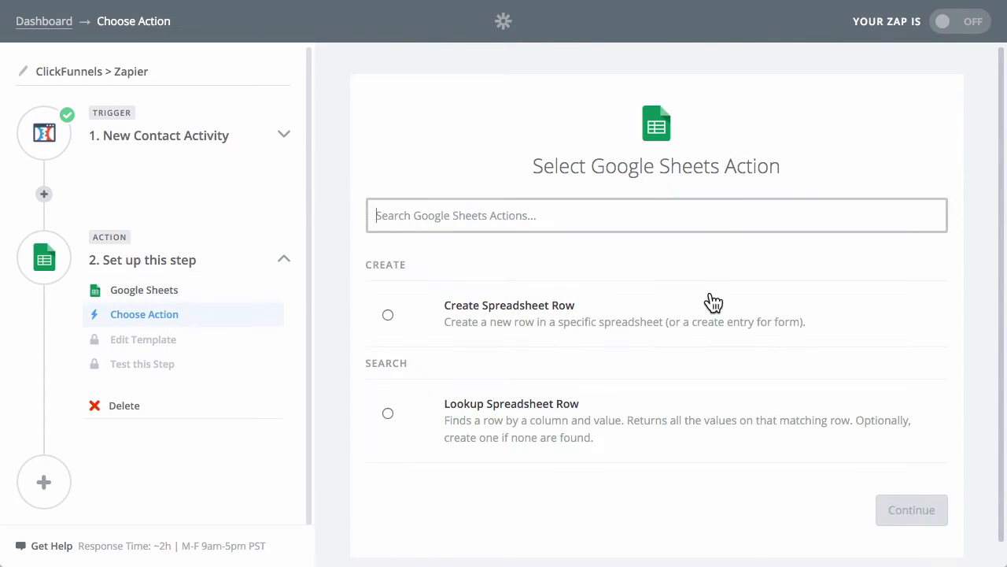
click(490, 316)
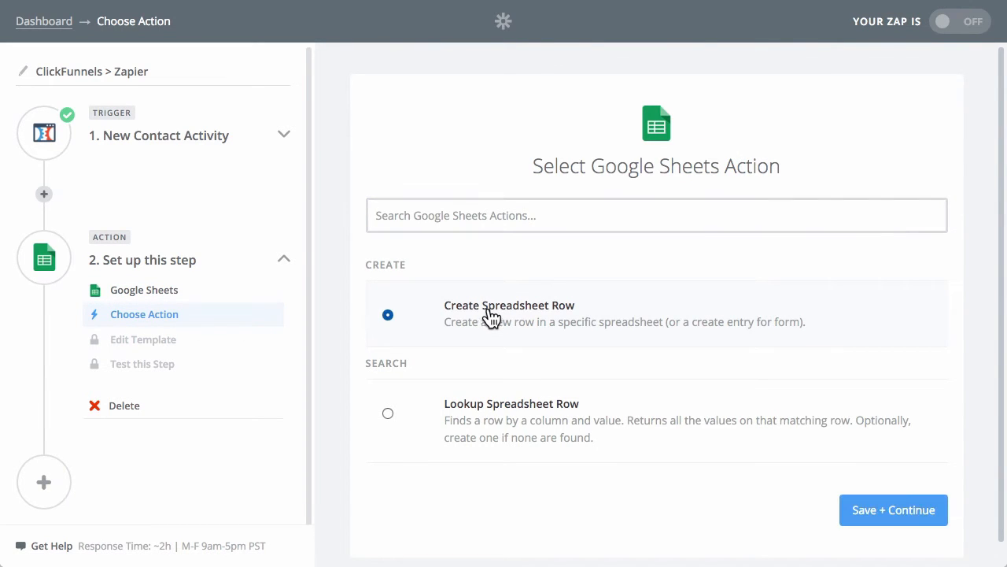
click(873, 510)
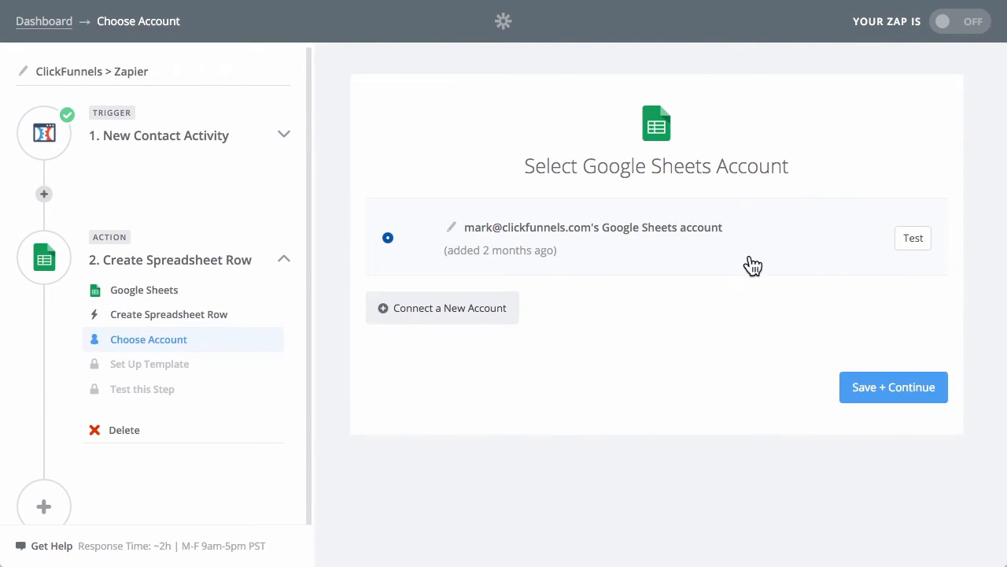
click(884, 387)
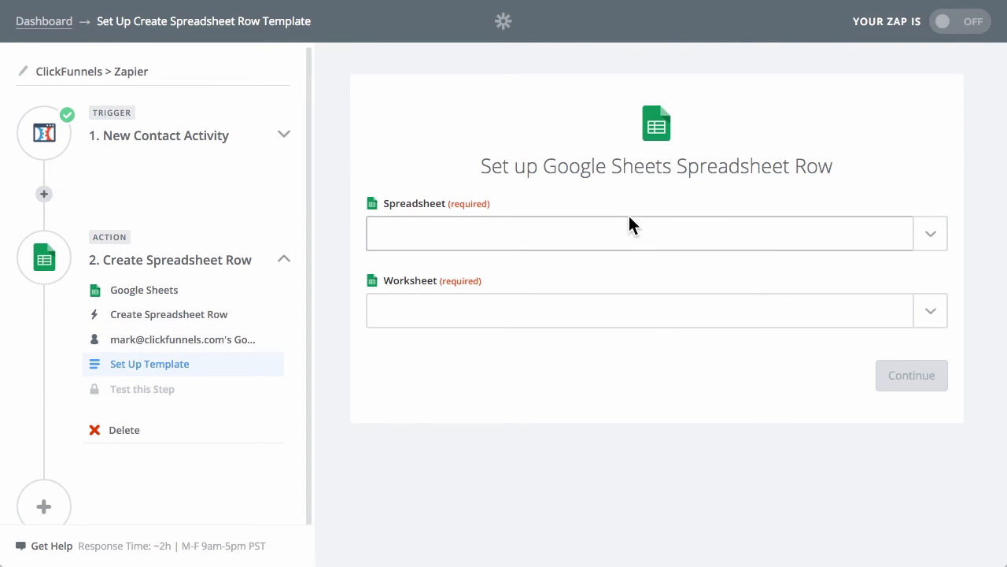
Select Zapier Webhooks Test as the spreadsheet that receives the new row.
click(619, 230)
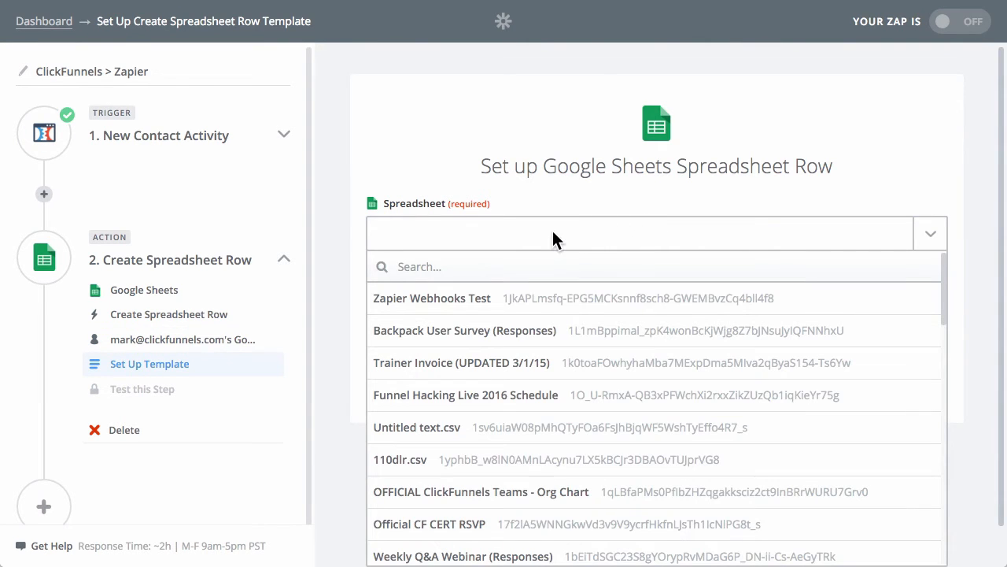
click(451, 304)
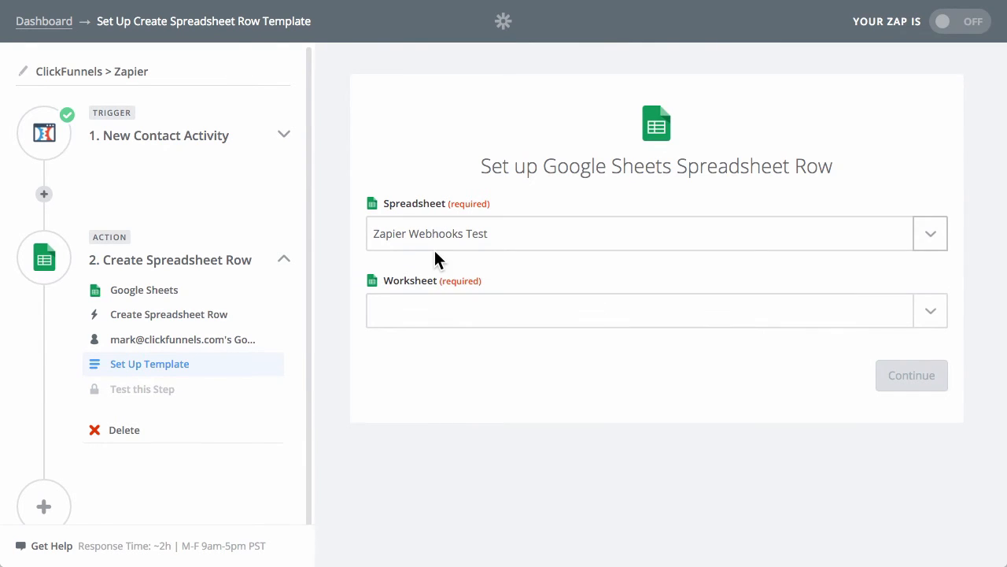
Select Sheet1 as the worksheet that receives the new row.
click(910, 311)
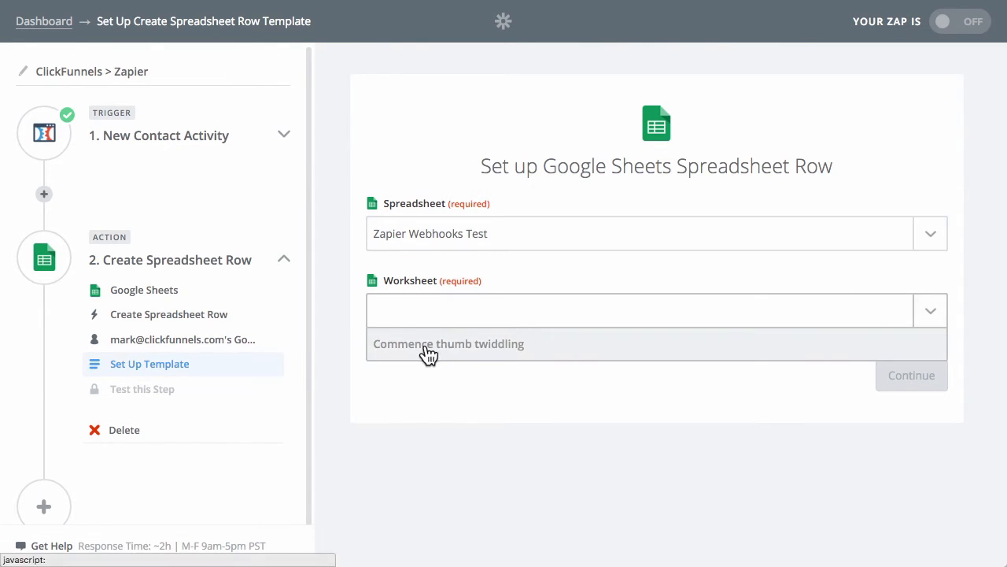
click(400, 376)
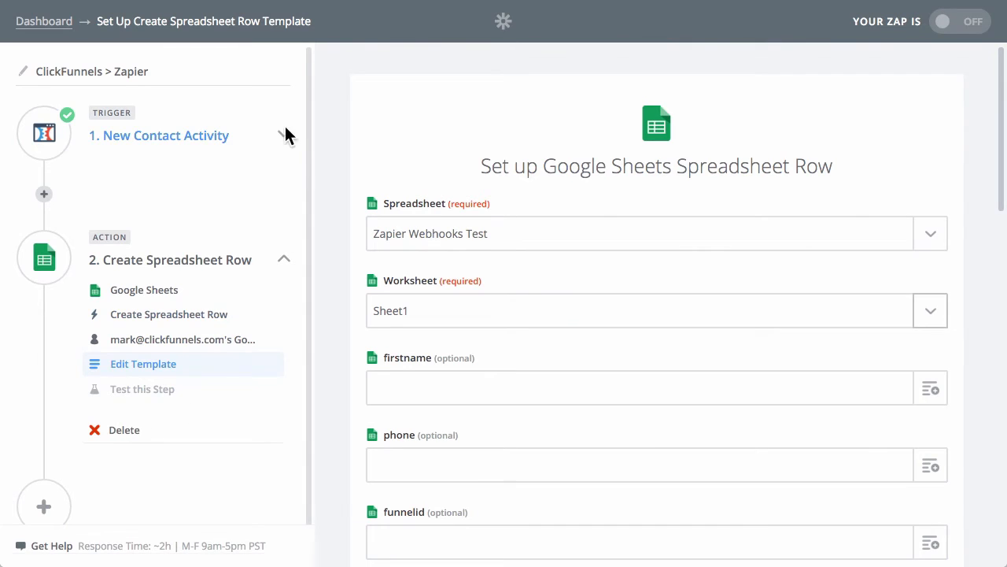
Browse the ClickFunnels contact fields available for the firstname column, then close the list without choosing one.
scroll(430, 303, down, 1)
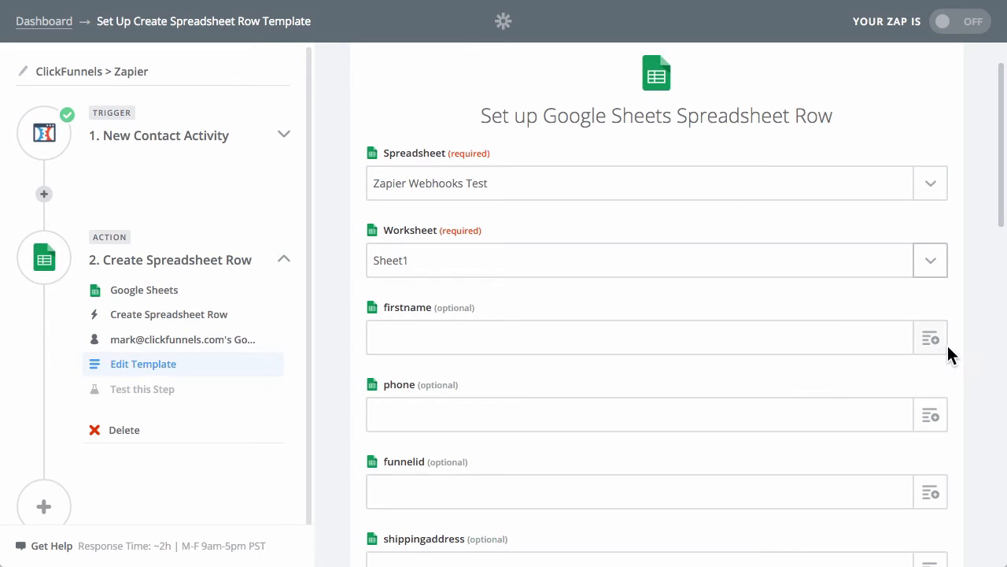
scroll(954, 345, down, 1)
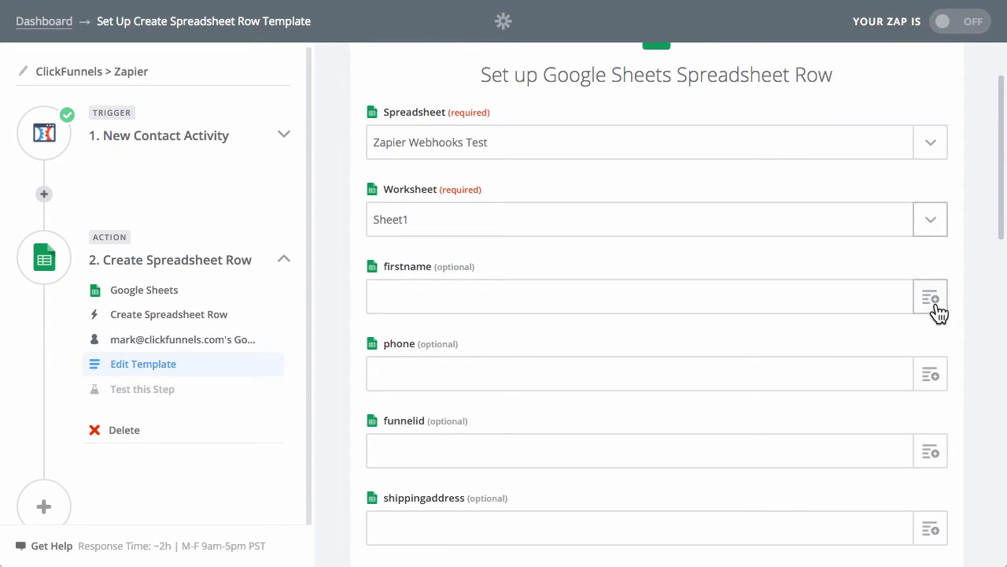
click(939, 305)
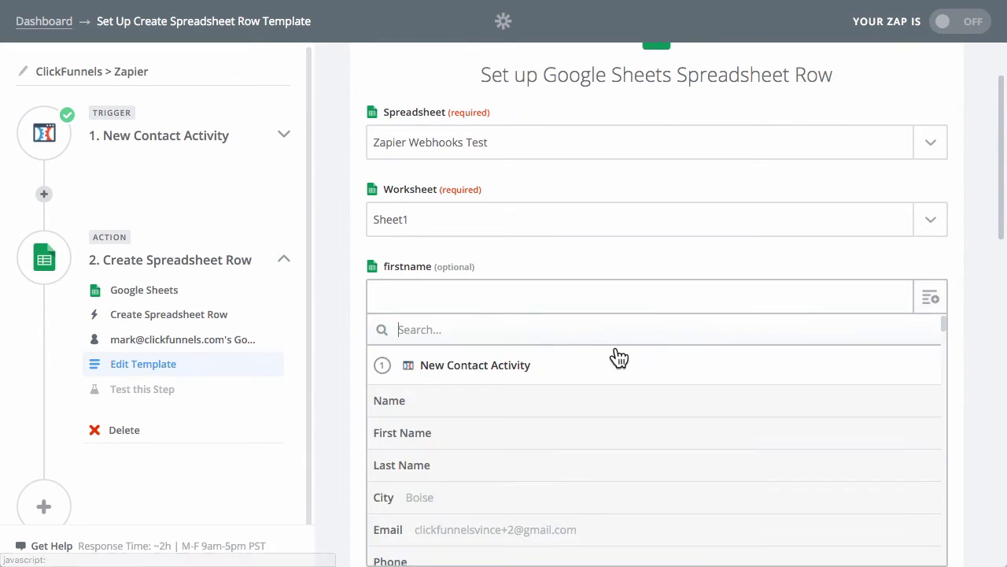
scroll(503, 472, down, 2)
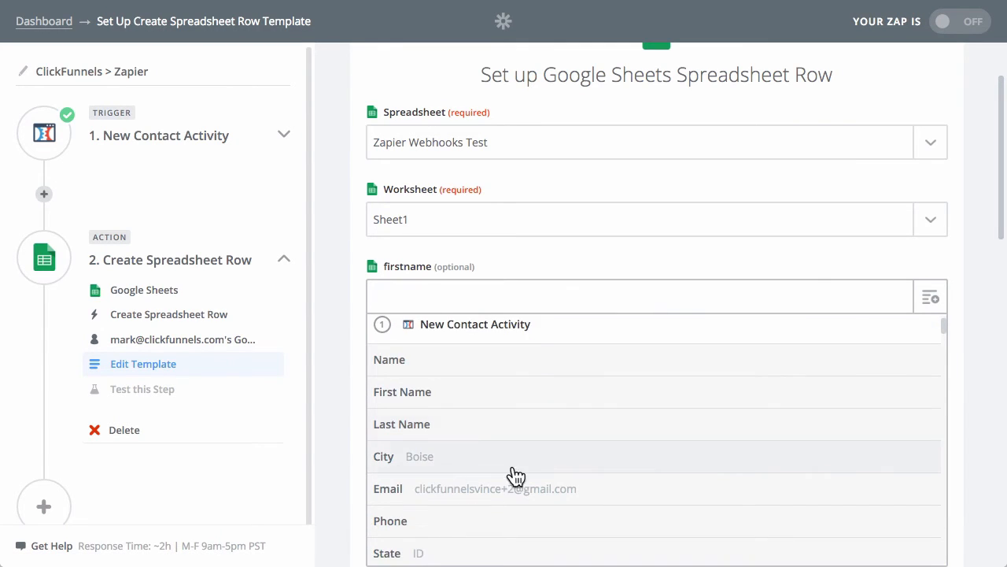
scroll(540, 456, down, 1)
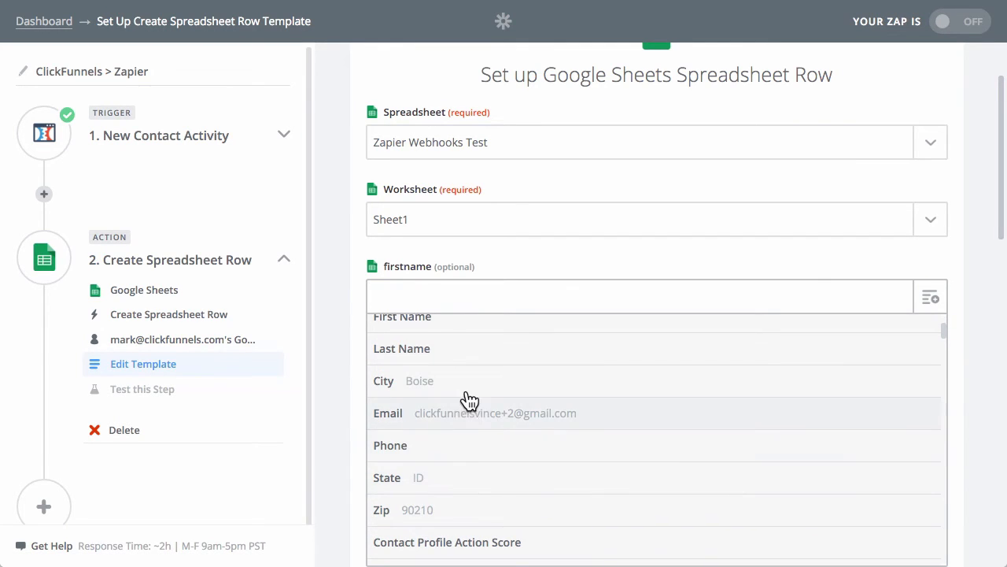
scroll(465, 405, up, 2)
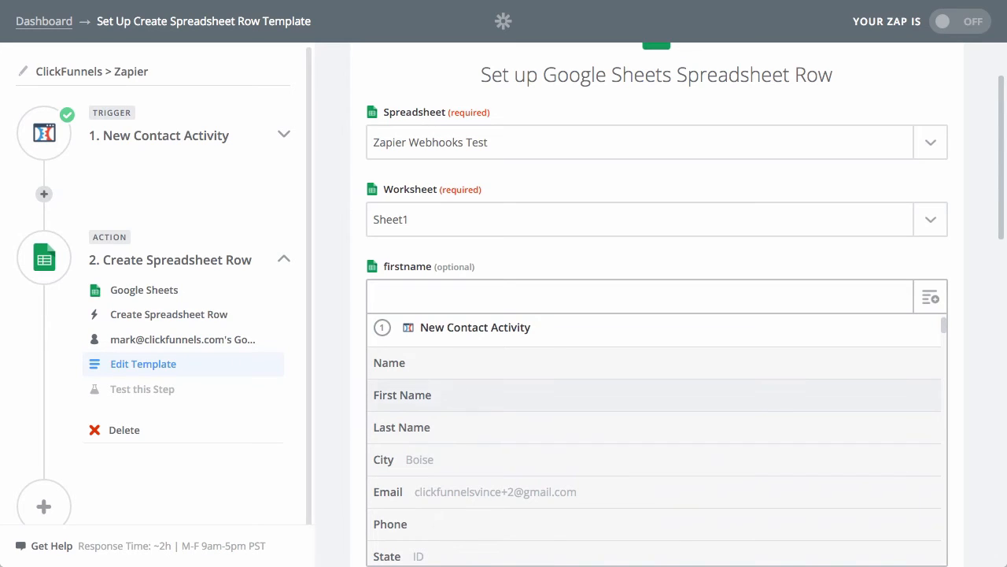
click(416, 295)
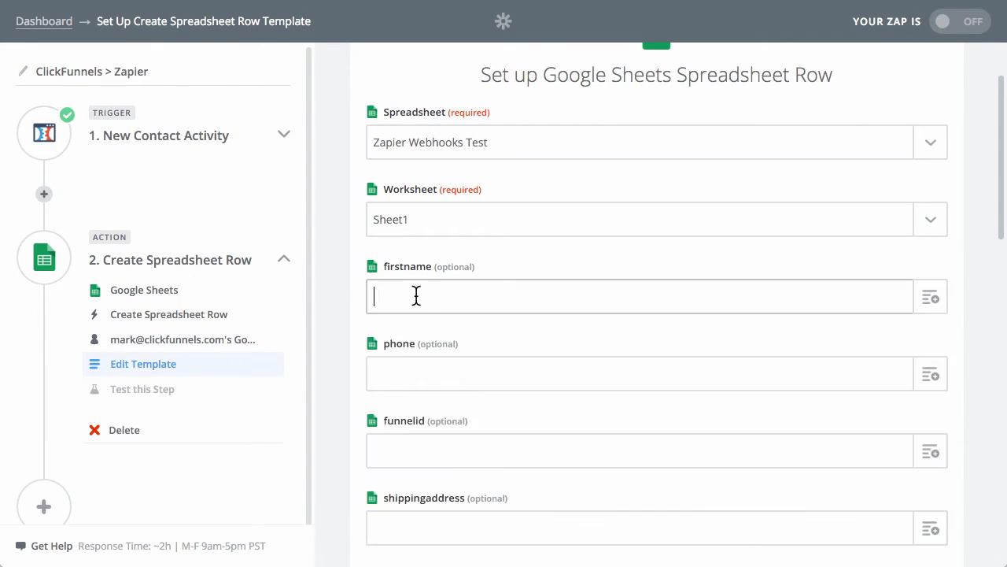
Search the available contact fields for "first" in the firstname column and look through the matching fields.
click(924, 306)
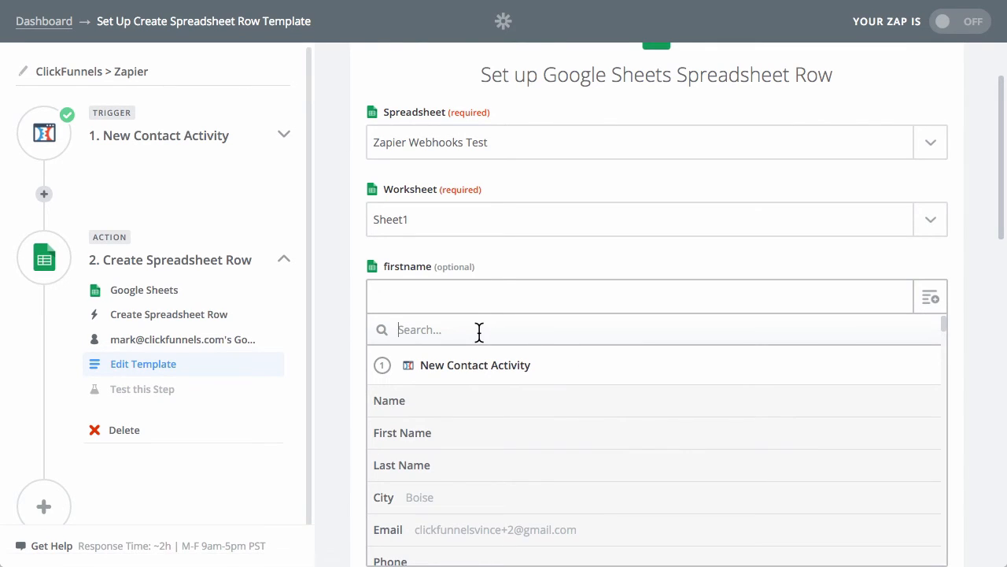
text(first)
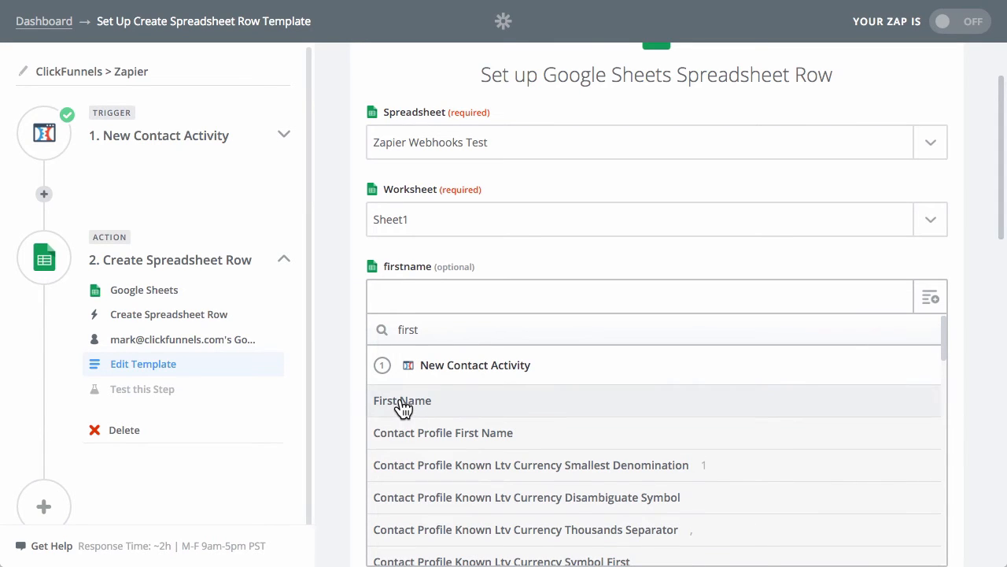
scroll(429, 408, down, 1)
scroll(439, 444, down, 10)
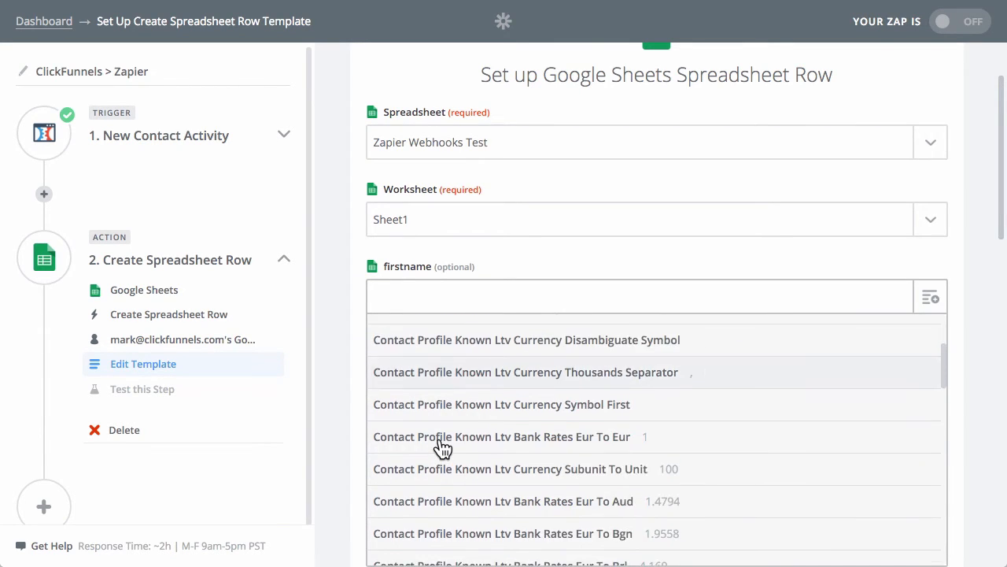
scroll(443, 447, down, 10)
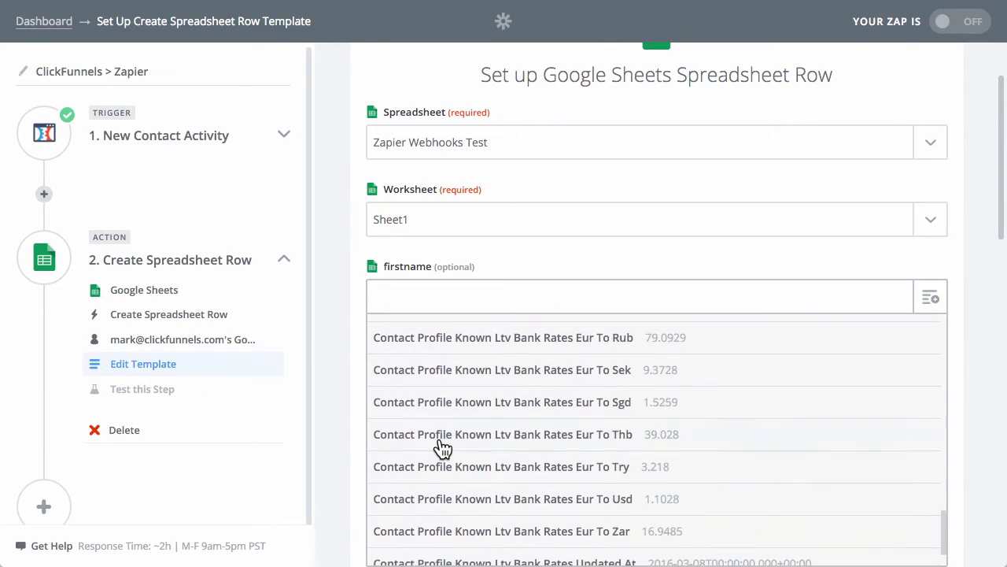
click(670, 249)
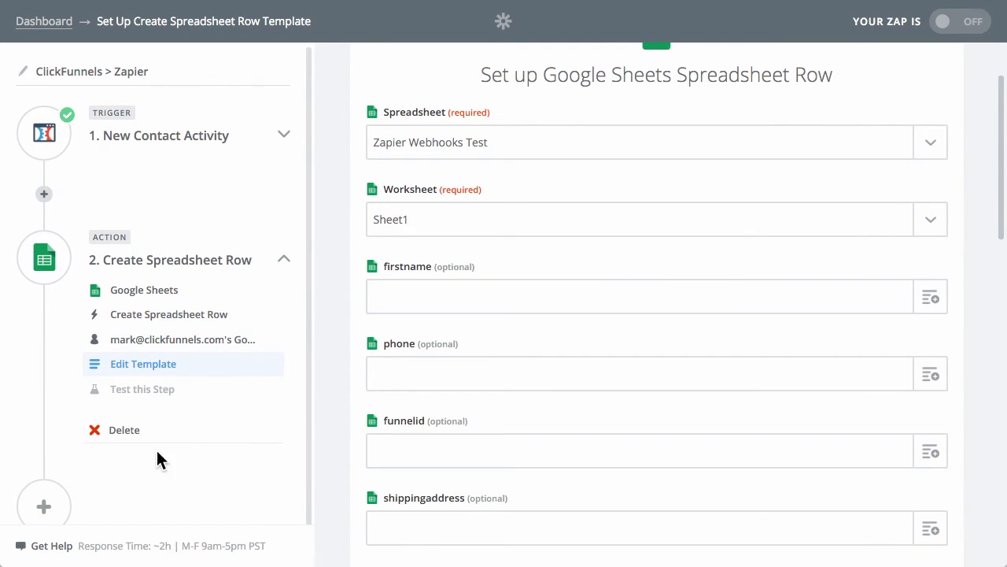
Return to the New Contact Activity trigger and re-test ClickFunnels by fetching another existing contact.
click(158, 339)
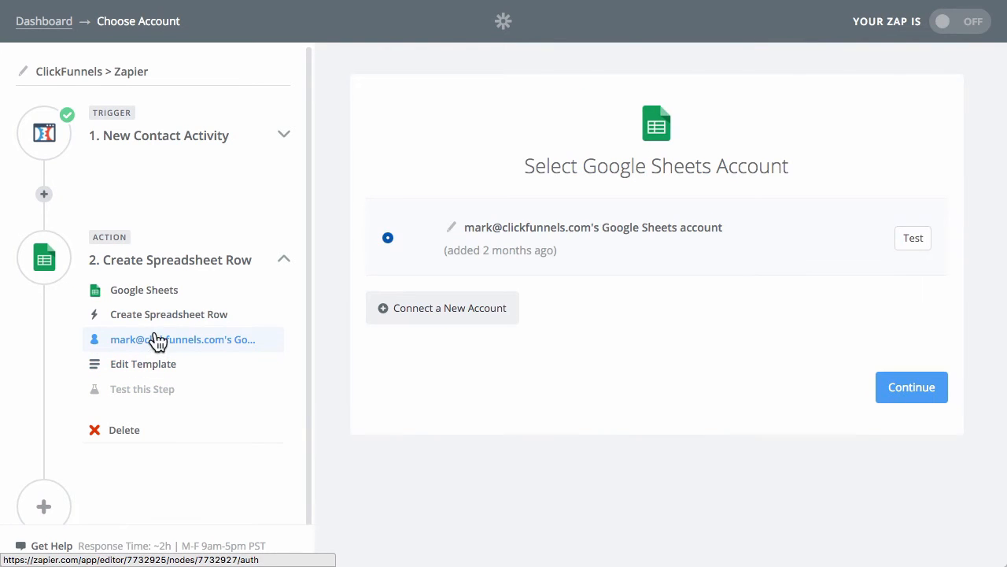
click(115, 135)
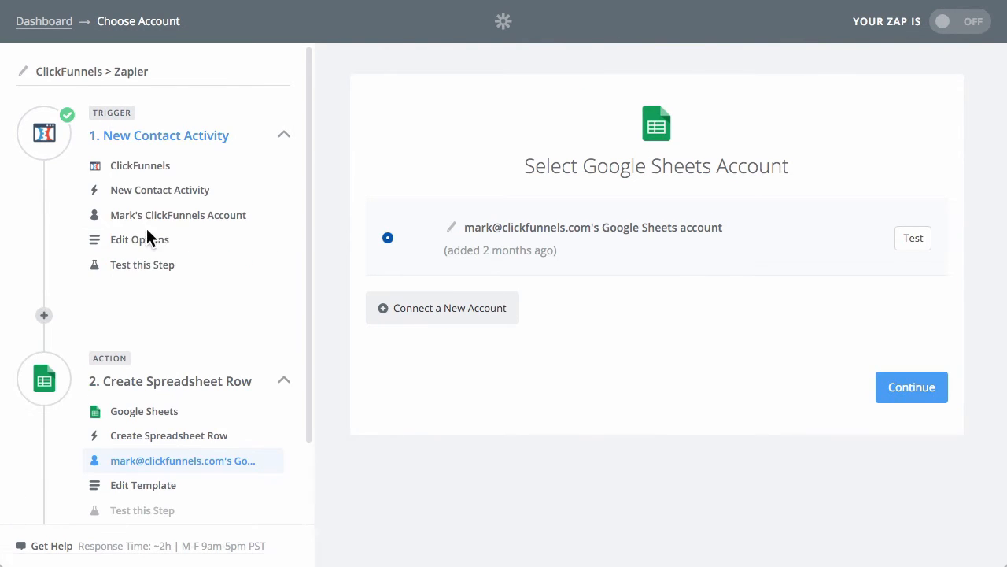
click(141, 242)
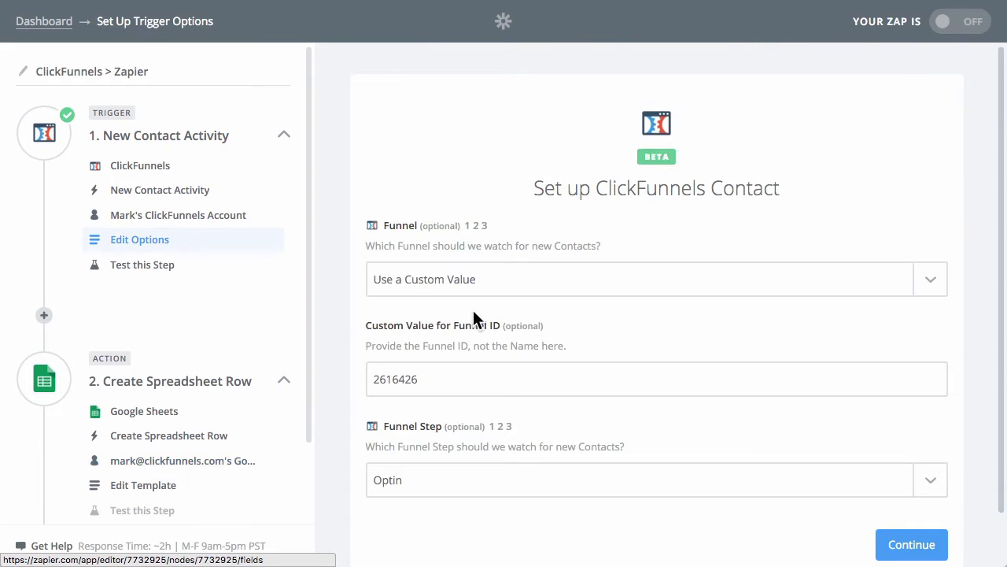
click(146, 268)
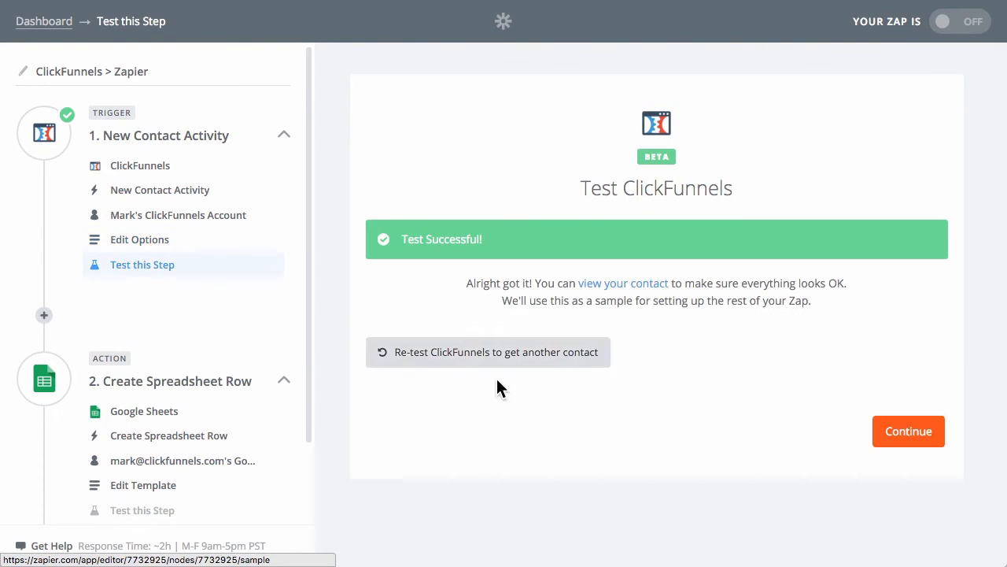
click(476, 352)
scroll(582, 464, down, 3)
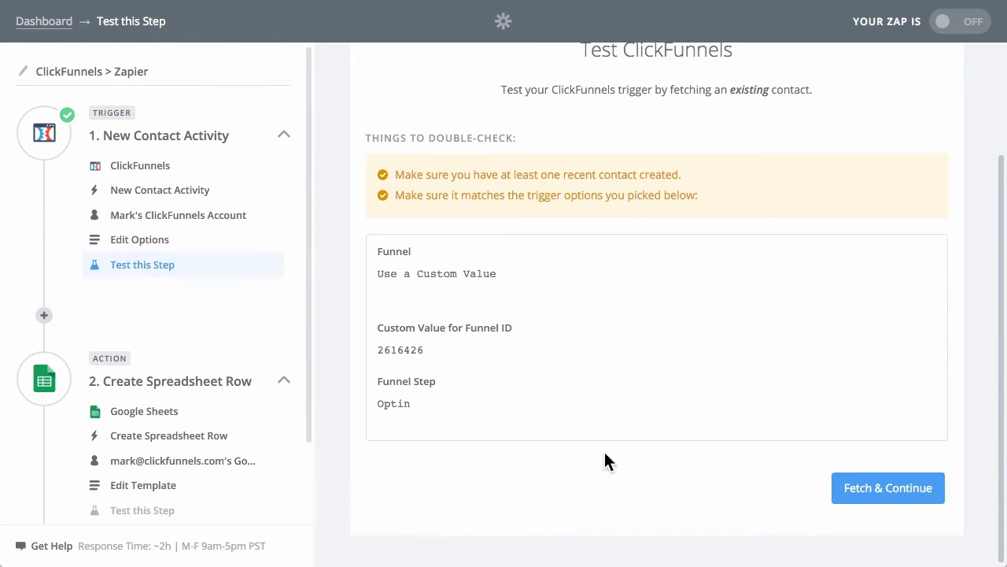
click(883, 482)
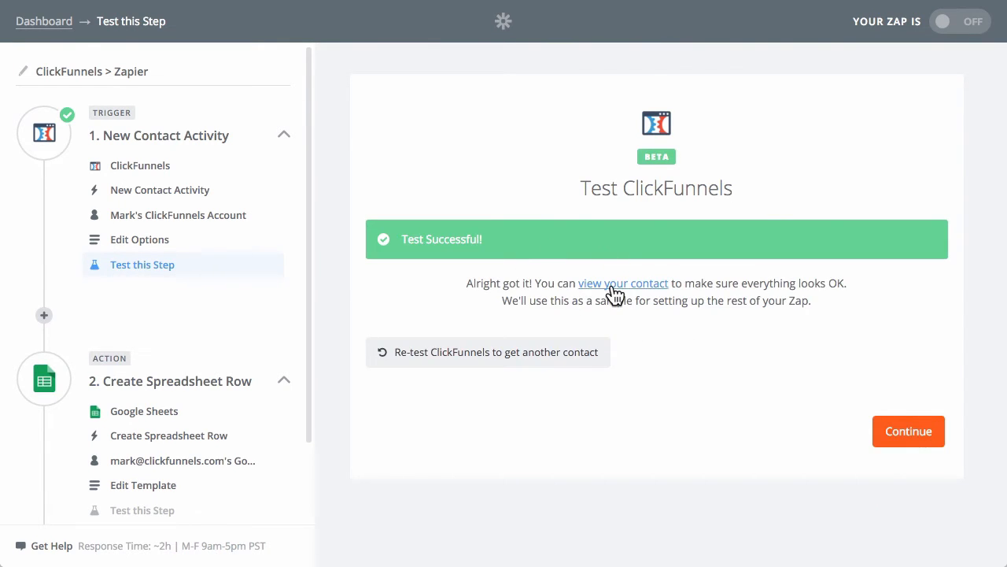
View the fetched sample contact and look through its data fields.
click(611, 287)
scroll(803, 409, down, 2)
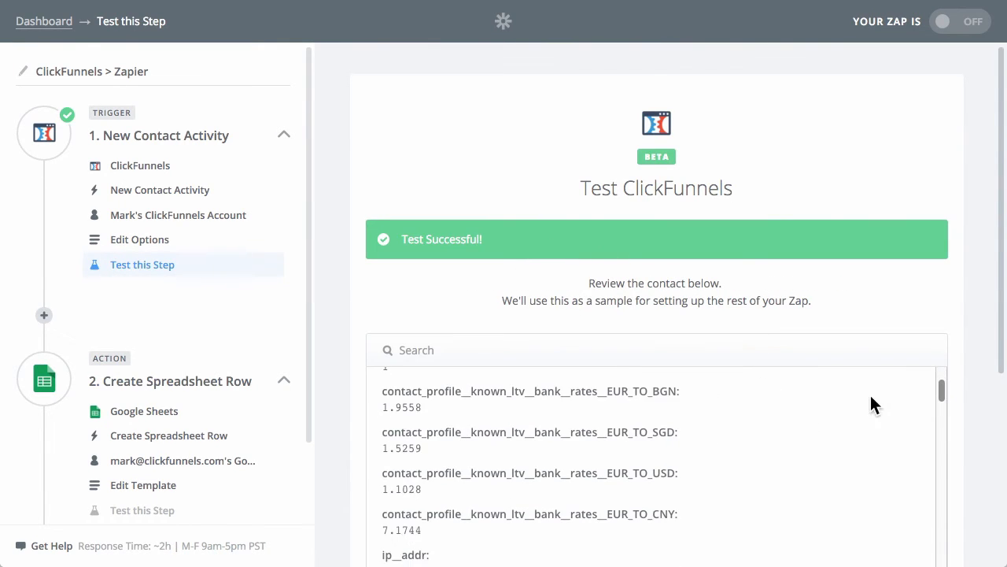
scroll(872, 404, down, 5)
scroll(648, 314, up, 6)
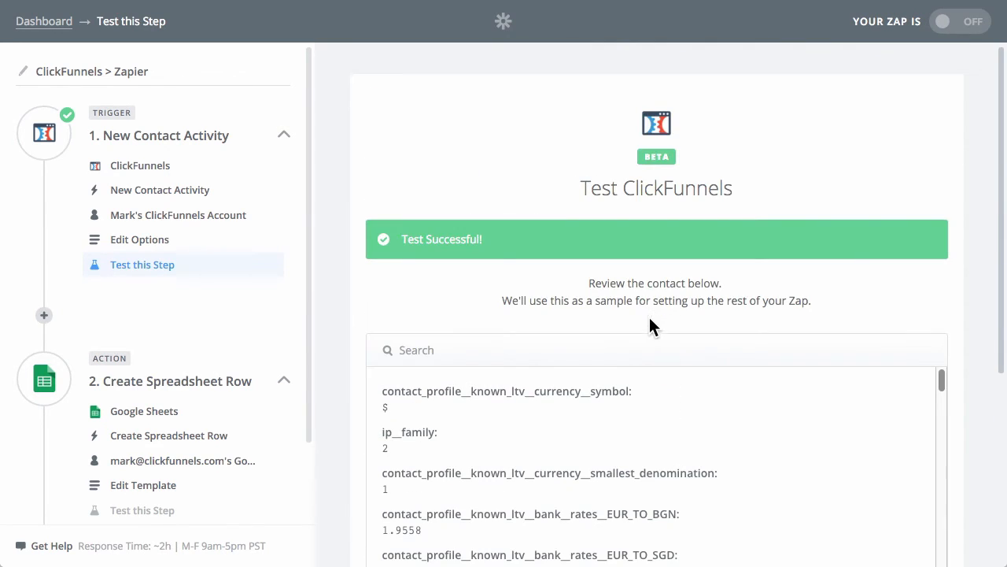
scroll(953, 331, down, 3)
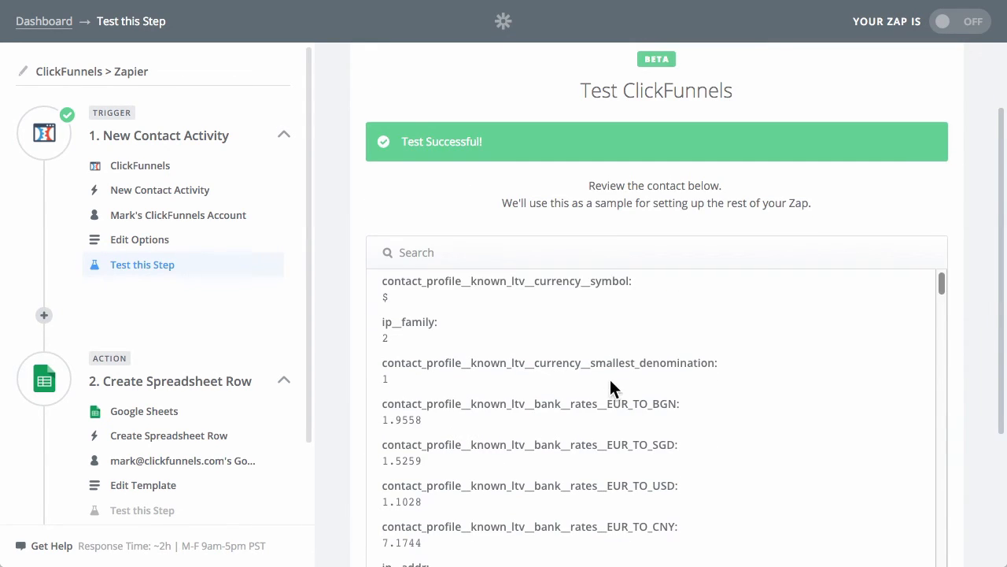
scroll(612, 369, down, 2)
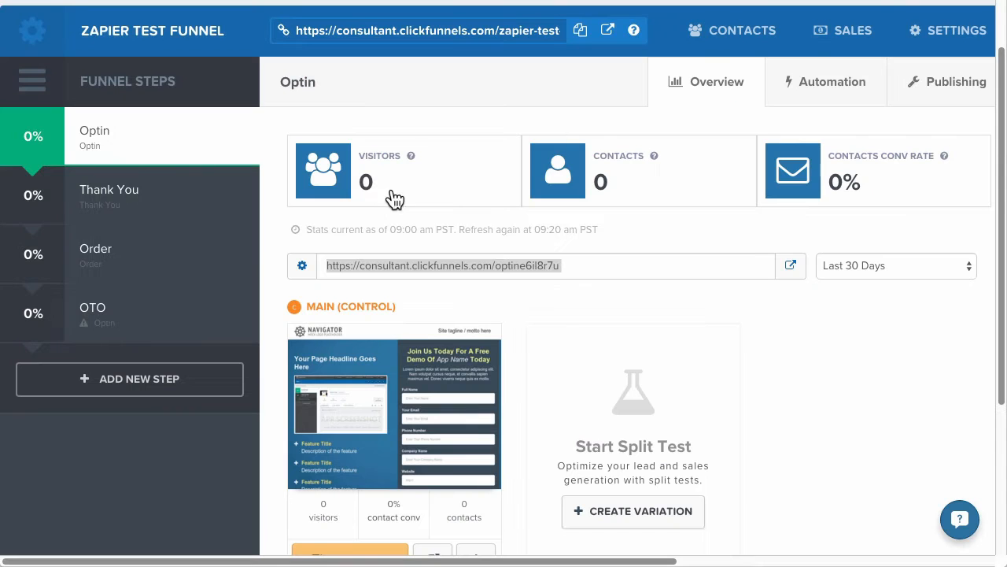
Open the Optin page of the Zapier Test Funnel from ClickFunnels and fill in the test contact's full name, email and phone number.
right_click(794, 270)
click(878, 299)
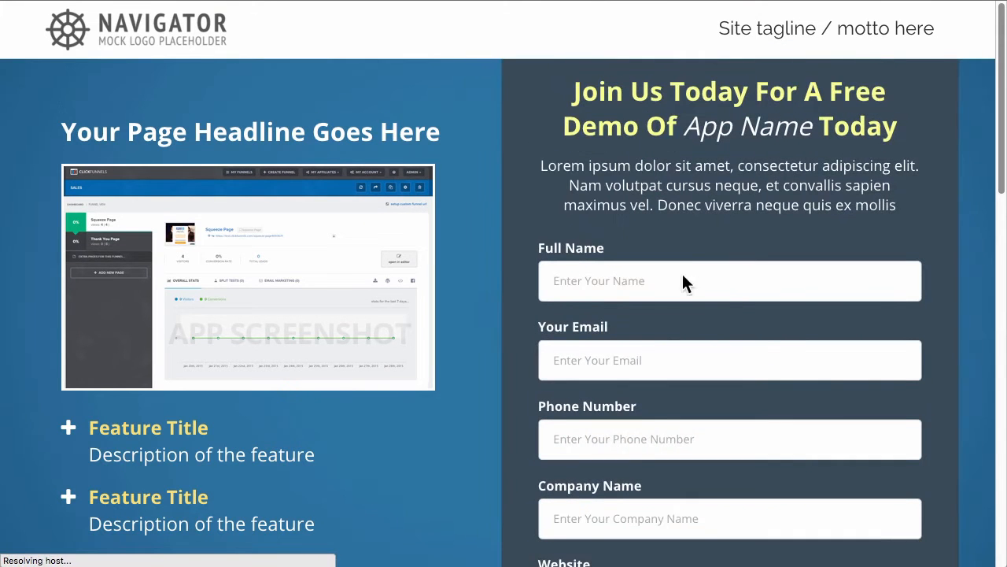
click(670, 277)
text(MarkCF Mar81609:58.57)
key(Tab)
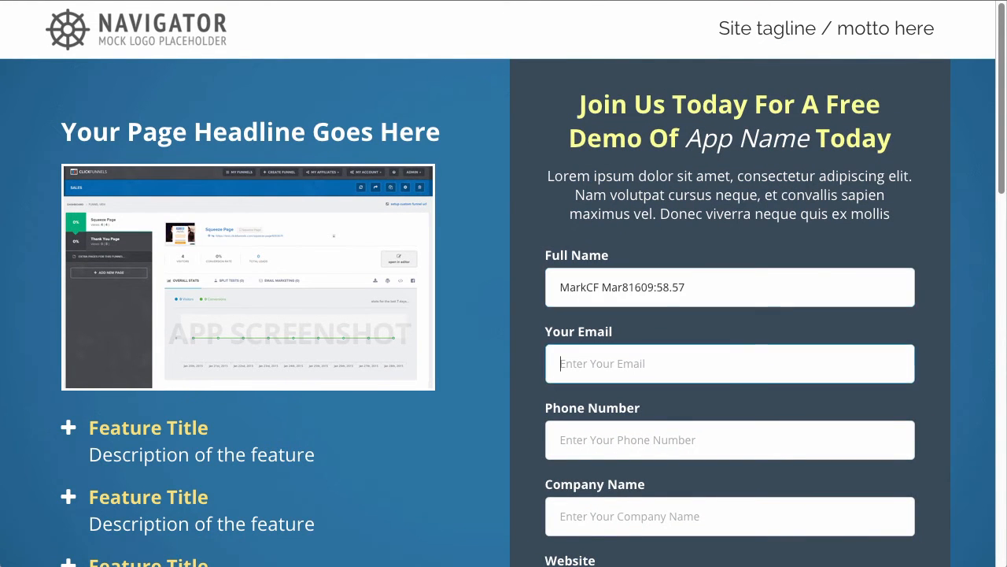
text(etes)
key(Tab)
text(9876543210)
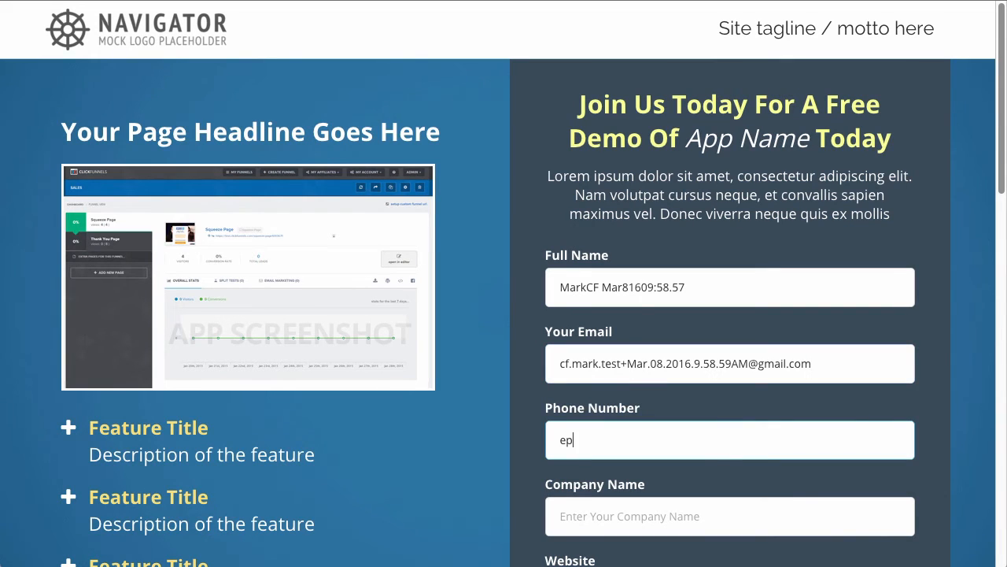
text(e)
key(BackSpace)
key(Tab)
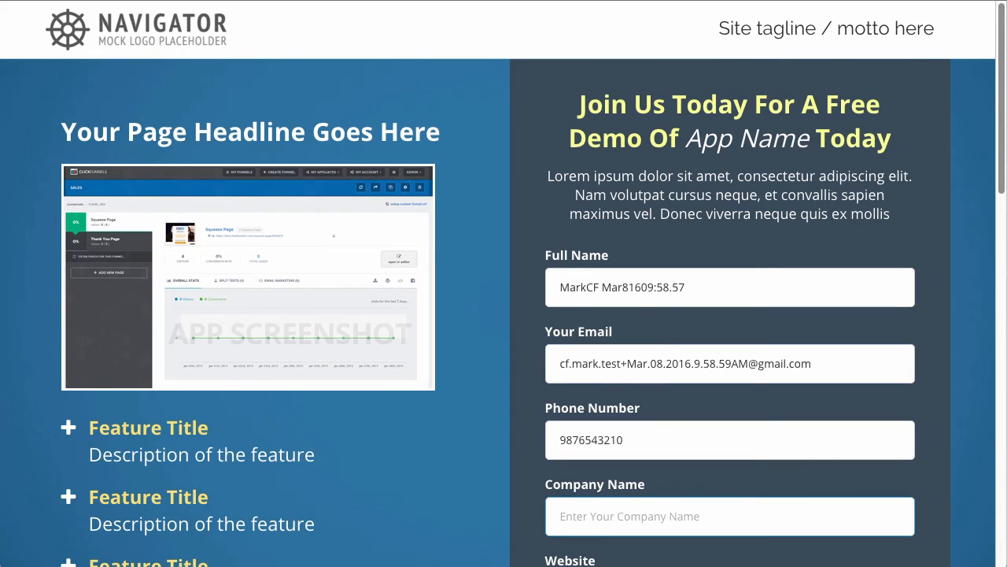
Enter ClickFunnels as the company name and website.com as the website on the optin form.
text(ClickFunnels)
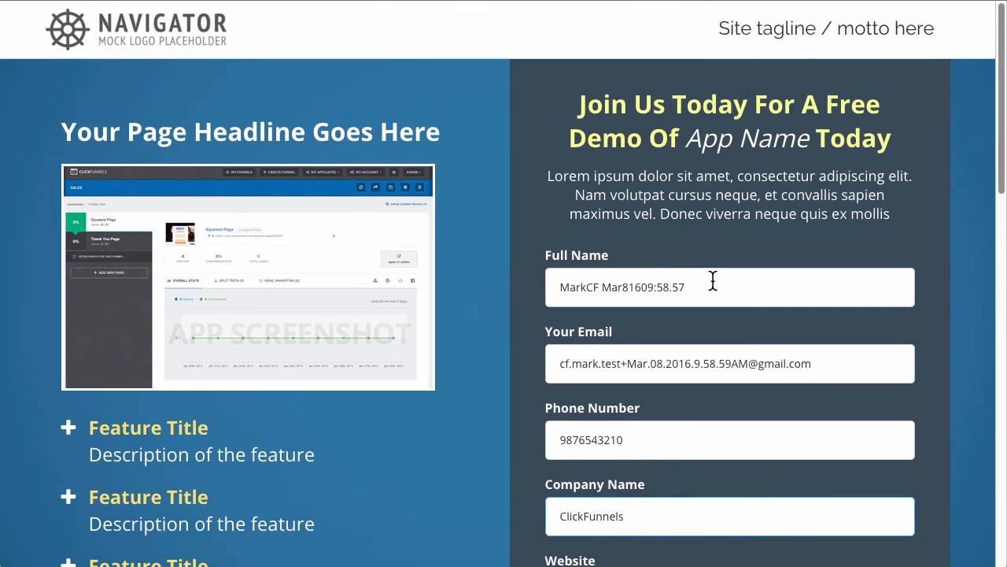
scroll(714, 281, down, 1)
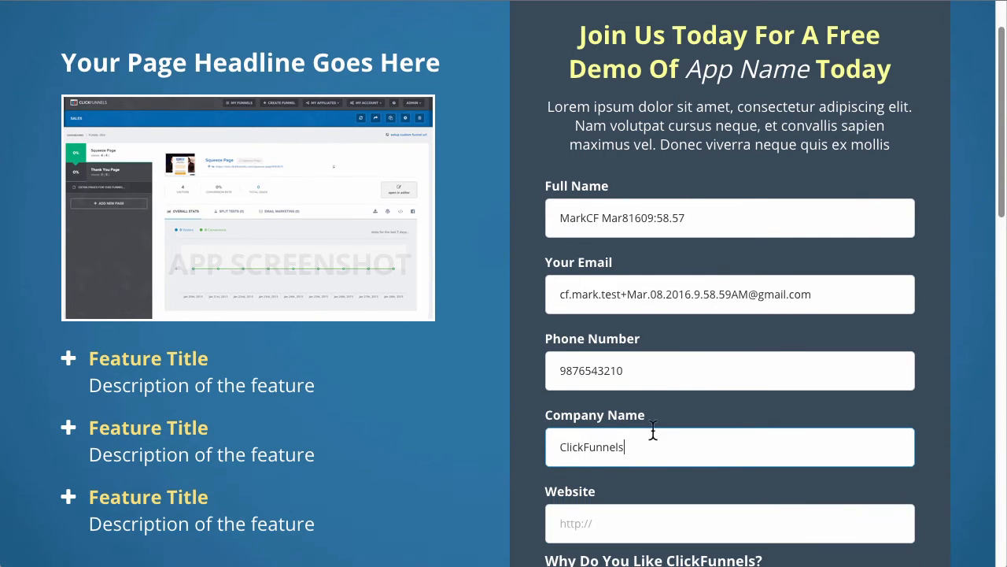
click(623, 522)
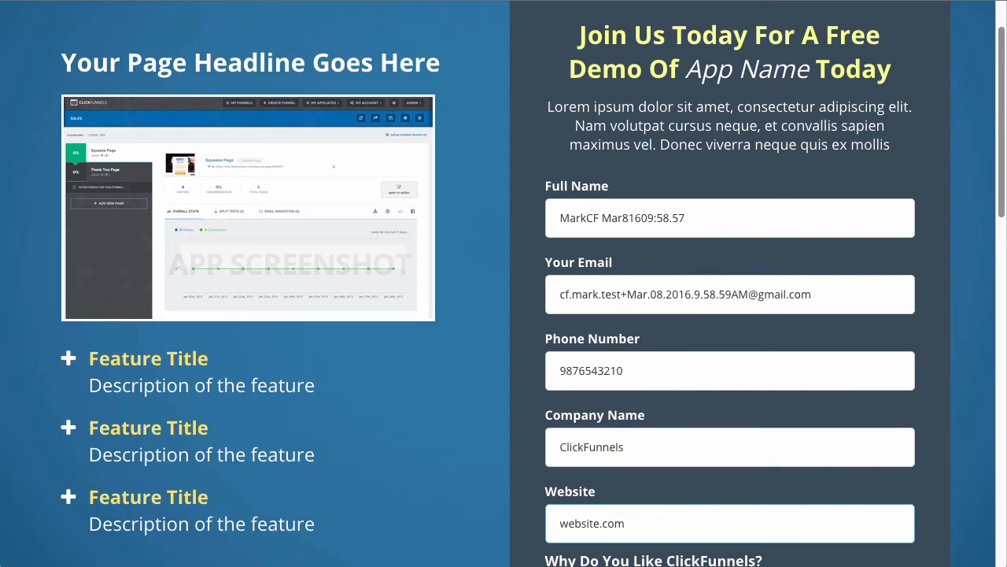
Answer the optin form's survey questions with "Because It Is Amazing!" and "How are you".
scroll(654, 491, down, 3)
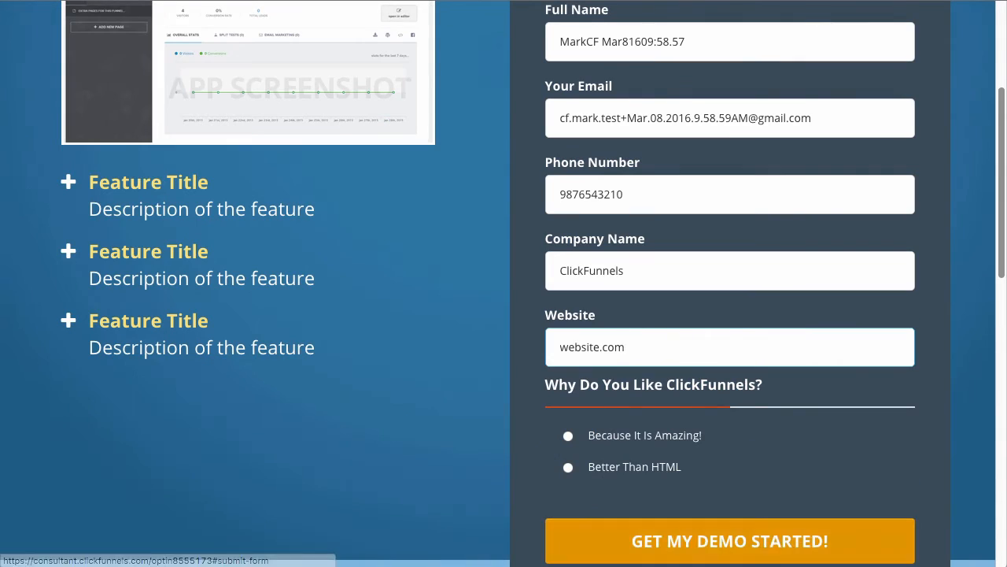
click(665, 446)
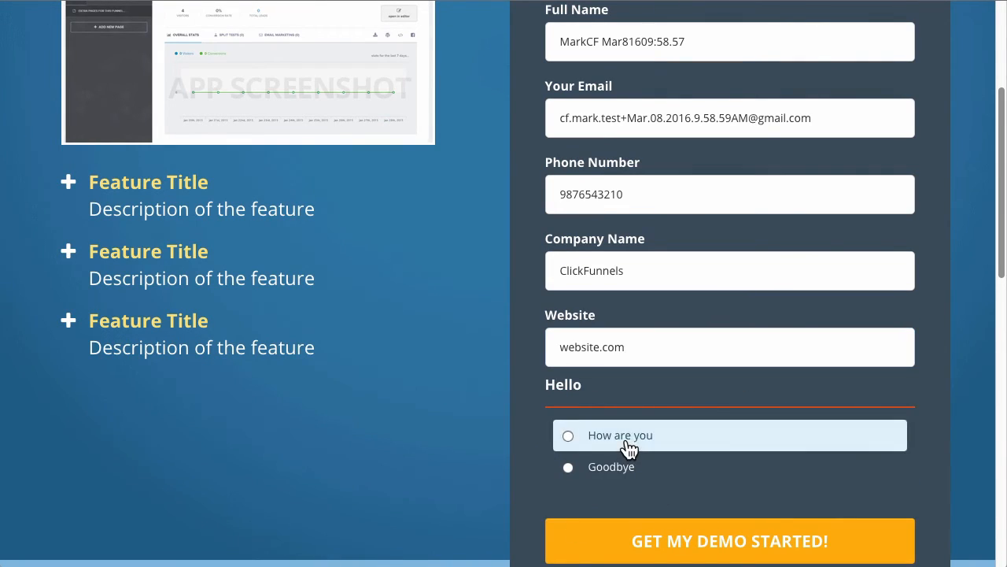
click(625, 449)
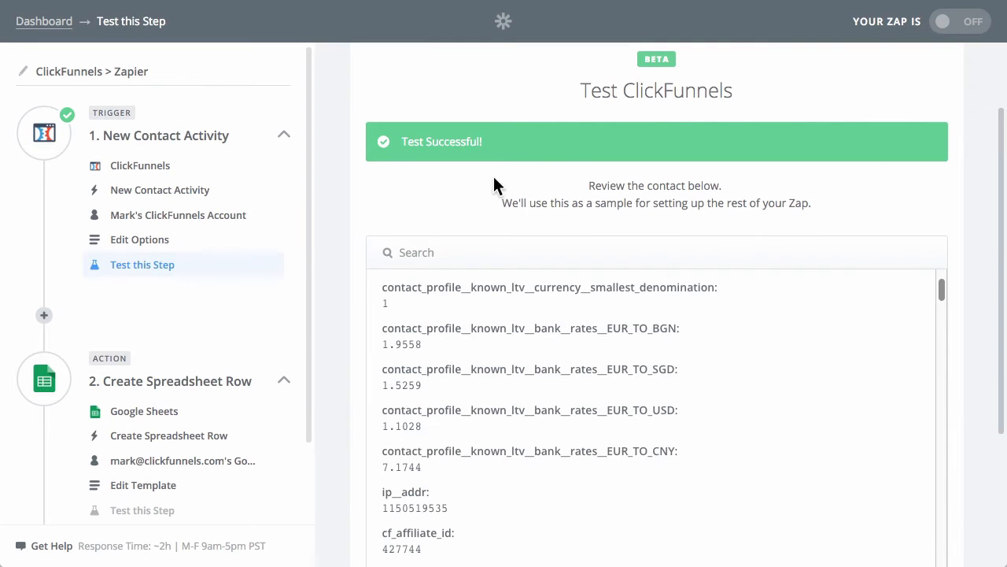
Re-test the ClickFunnels trigger to fetch another contact as the sample.
scroll(495, 236, down, 5)
scroll(496, 260, down, 2)
scroll(621, 487, down, 1)
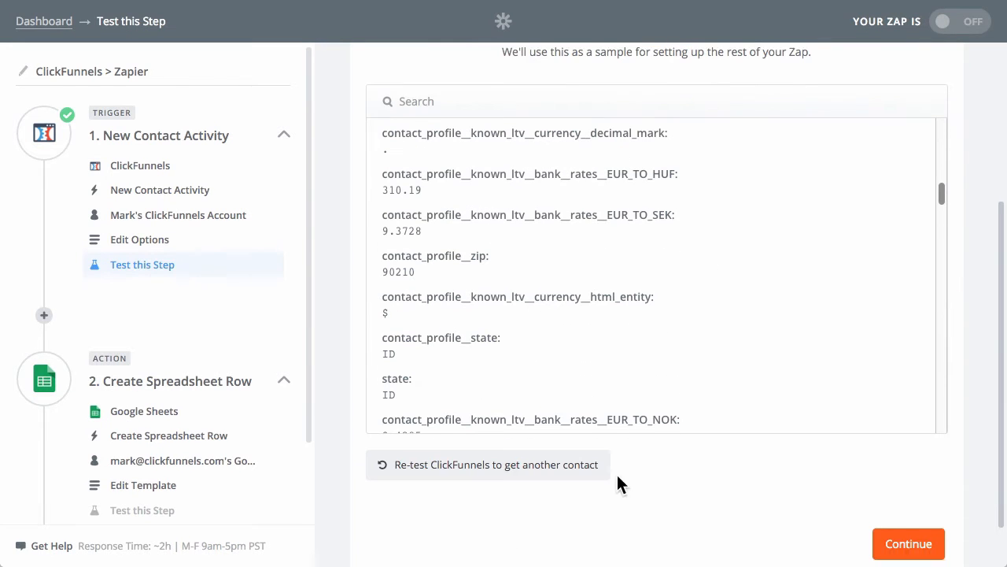
click(520, 460)
scroll(787, 504, down, 2)
click(883, 492)
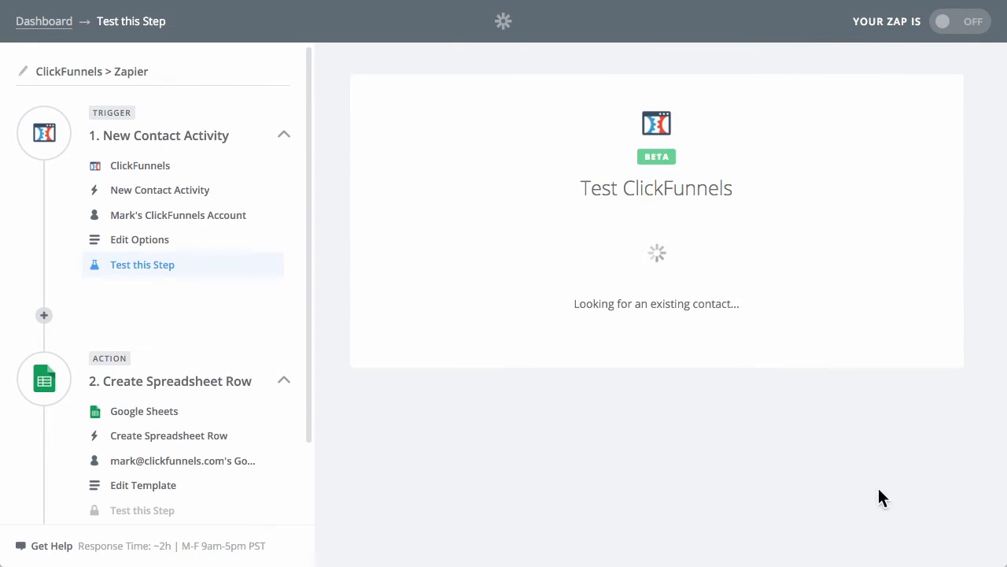
Review the newly fetched contact's name and survey answer fields, and continue to the action with this sample.
scroll(465, 456, down, 1)
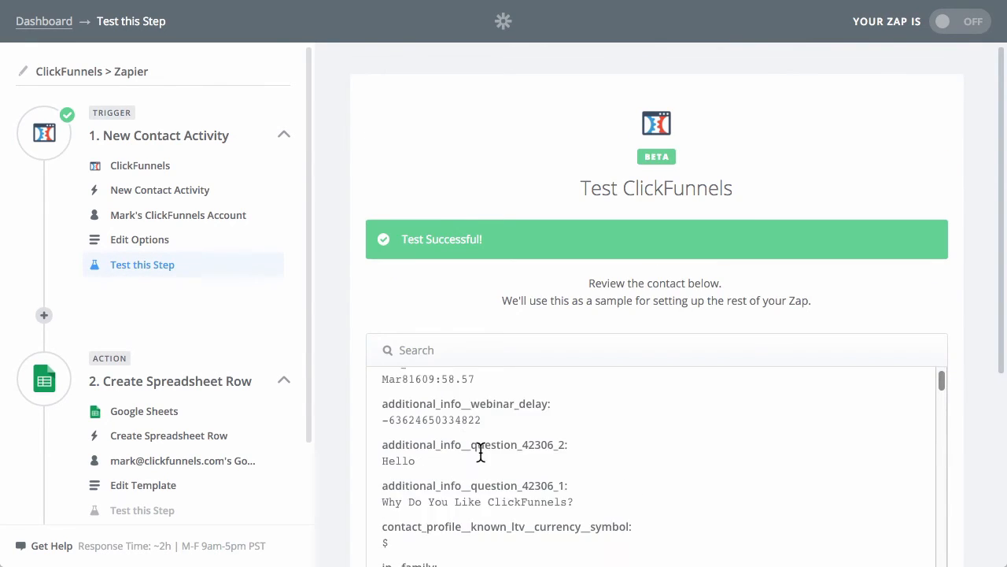
scroll(480, 451, up, 1)
scroll(425, 425, down, 1)
scroll(432, 427, up, 1)
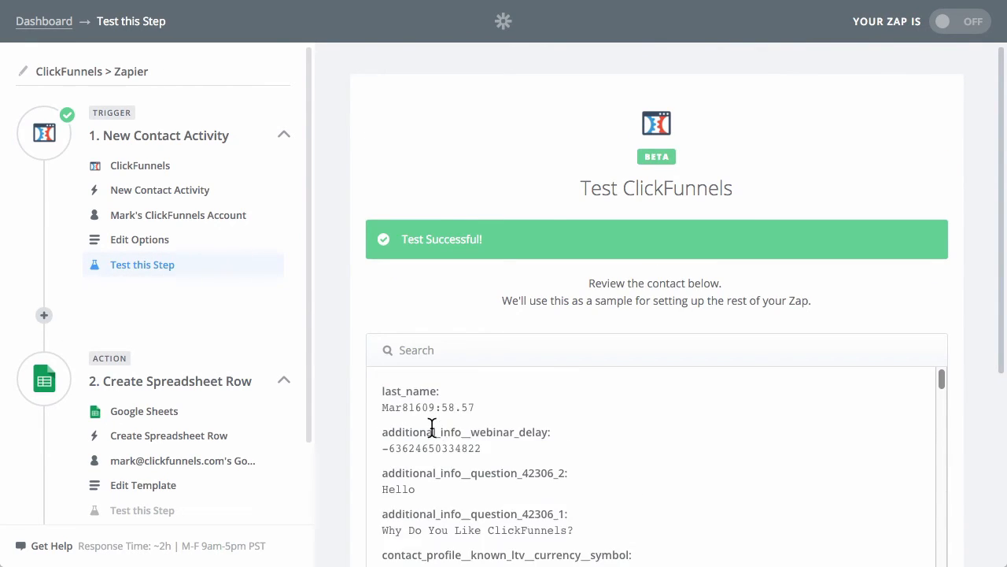
scroll(990, 403, down, 4)
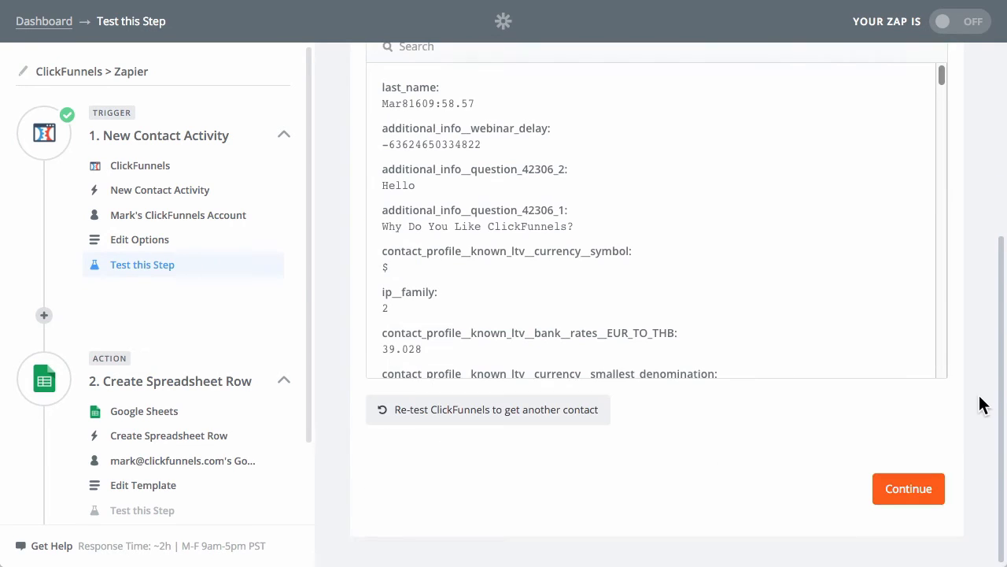
click(905, 496)
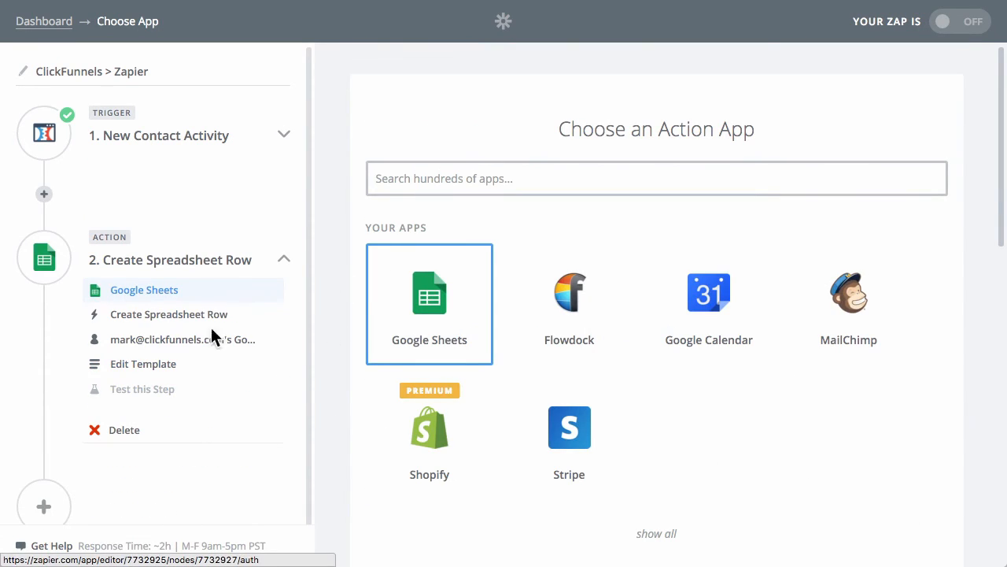
Open the Create Spreadsheet Row template and map the firstname column to the trigger's First Name.
click(137, 376)
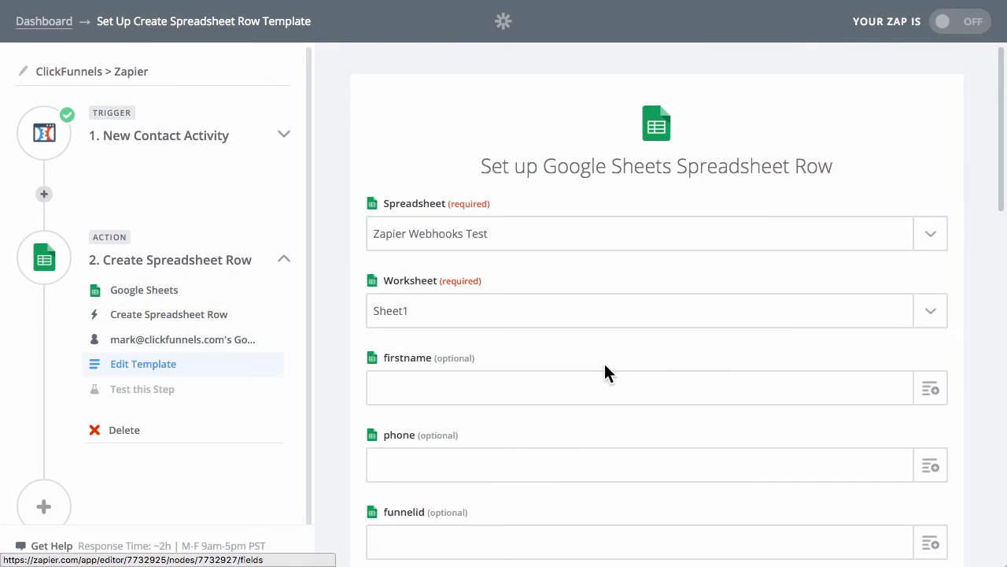
click(925, 391)
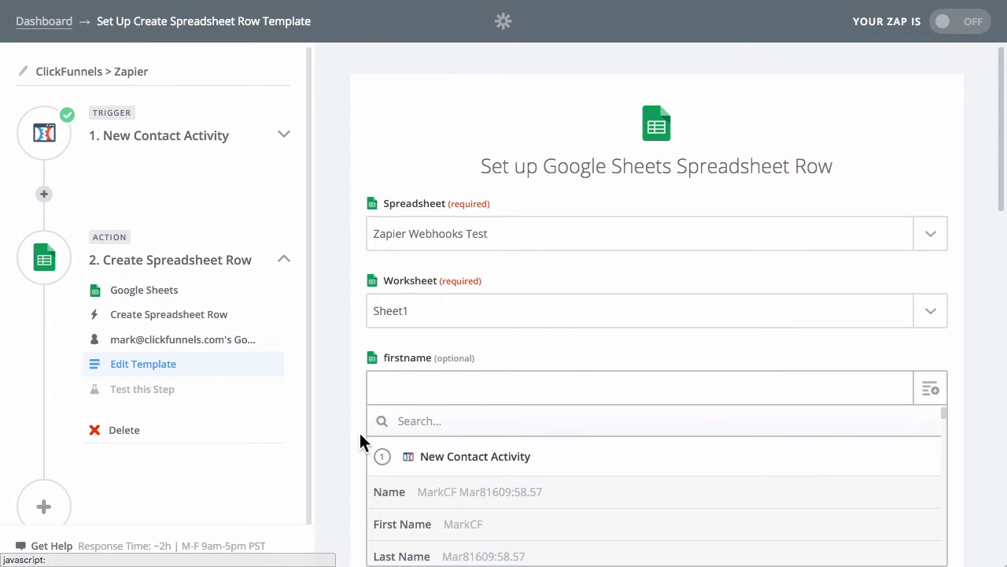
scroll(358, 430, down, 4)
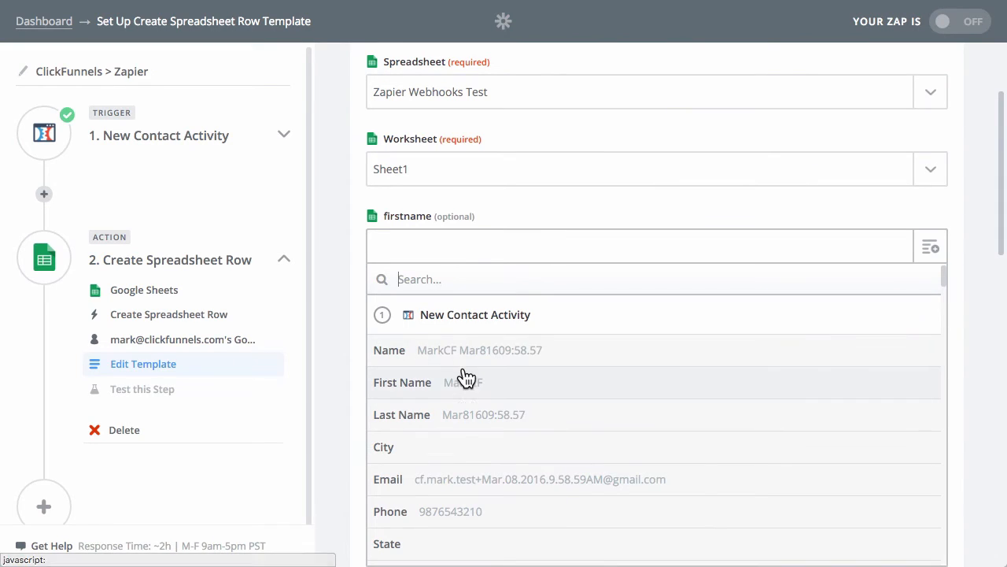
click(416, 386)
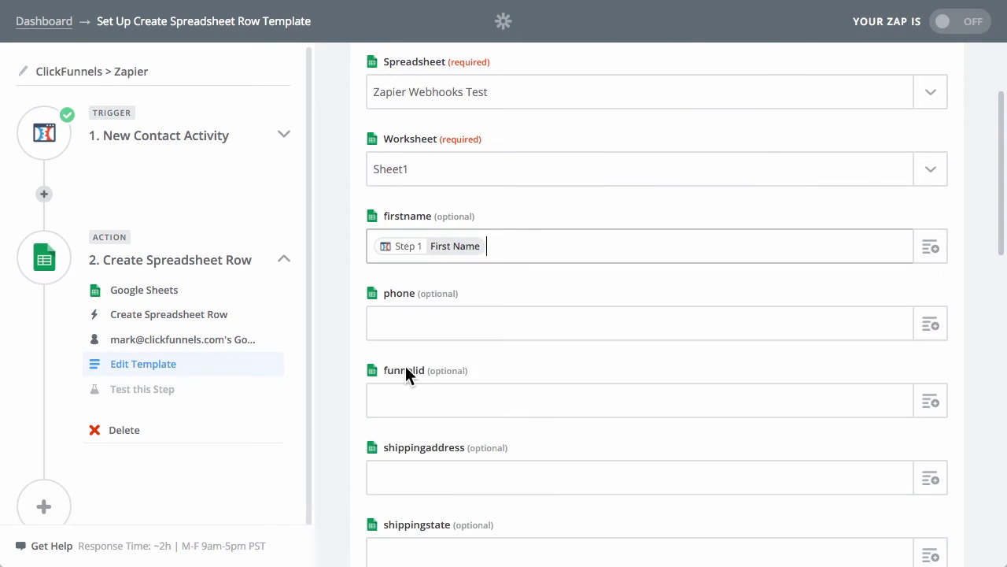
Map the phone column to the trigger's Phone, preceded by the text "The phone is".
click(936, 329)
scroll(451, 465, down, 2)
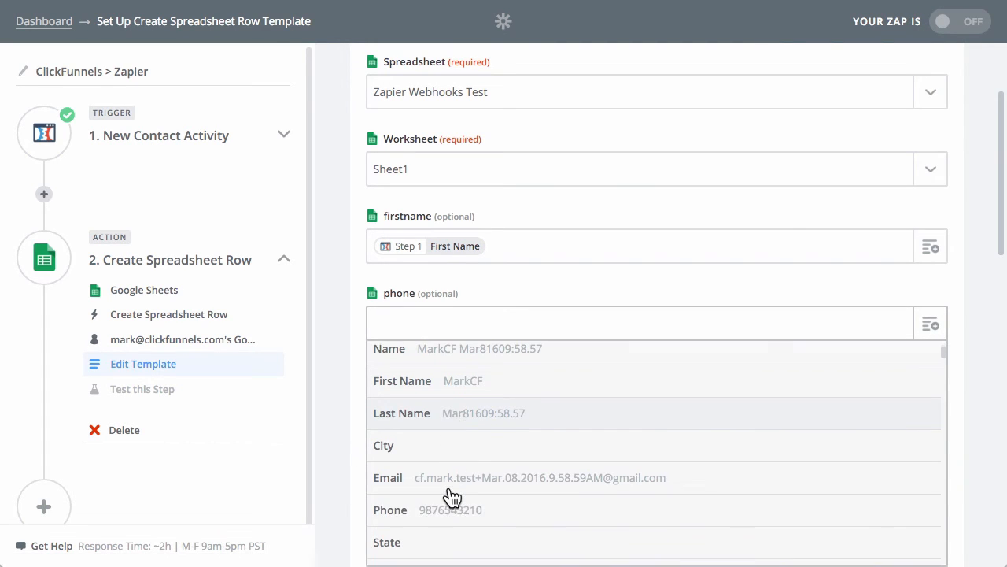
click(442, 512)
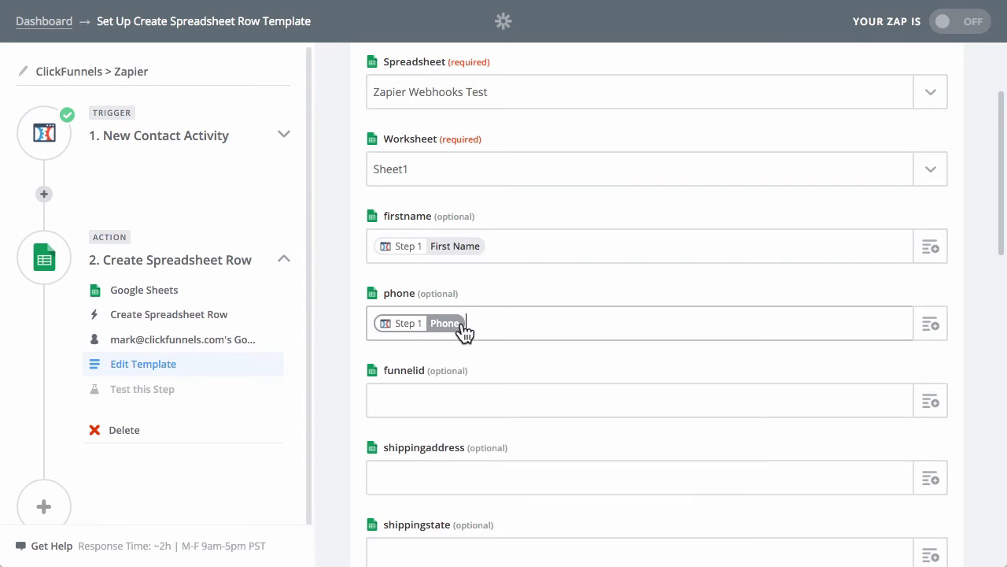
click(517, 328)
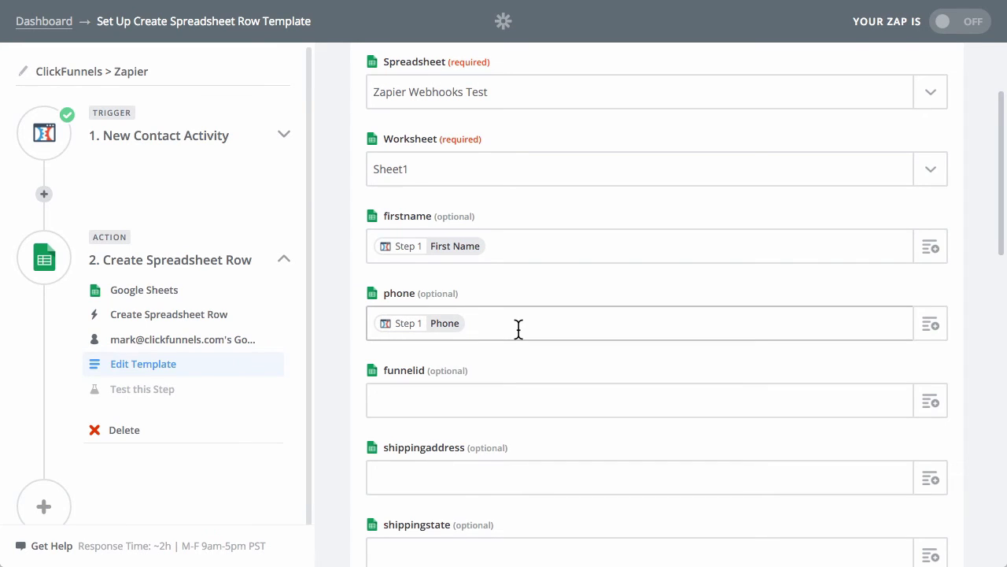
text(The phone)
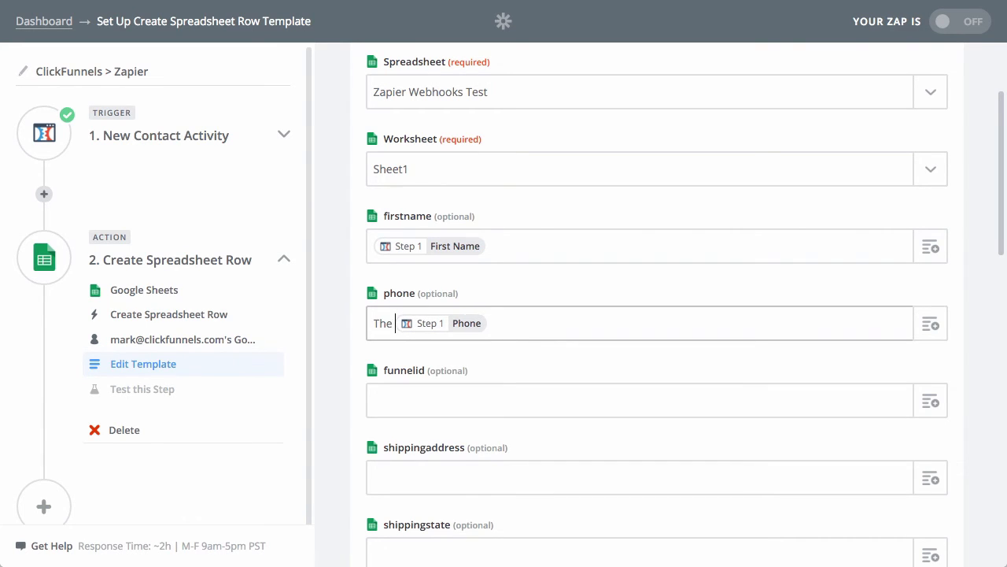
text( is)
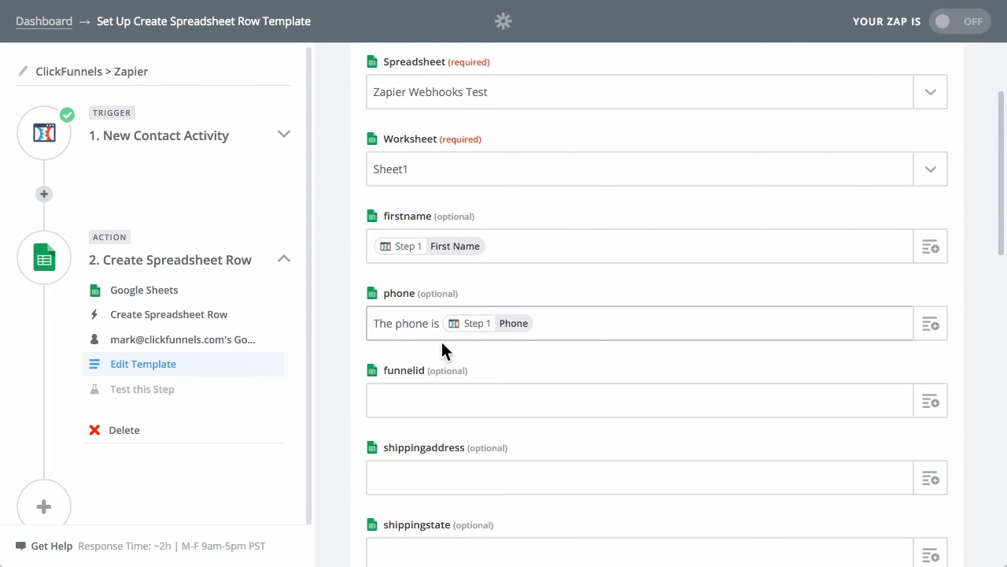
Search the trigger fields for "funnel" and map the funnelid column to Funnel ID.
scroll(441, 365, down, 2)
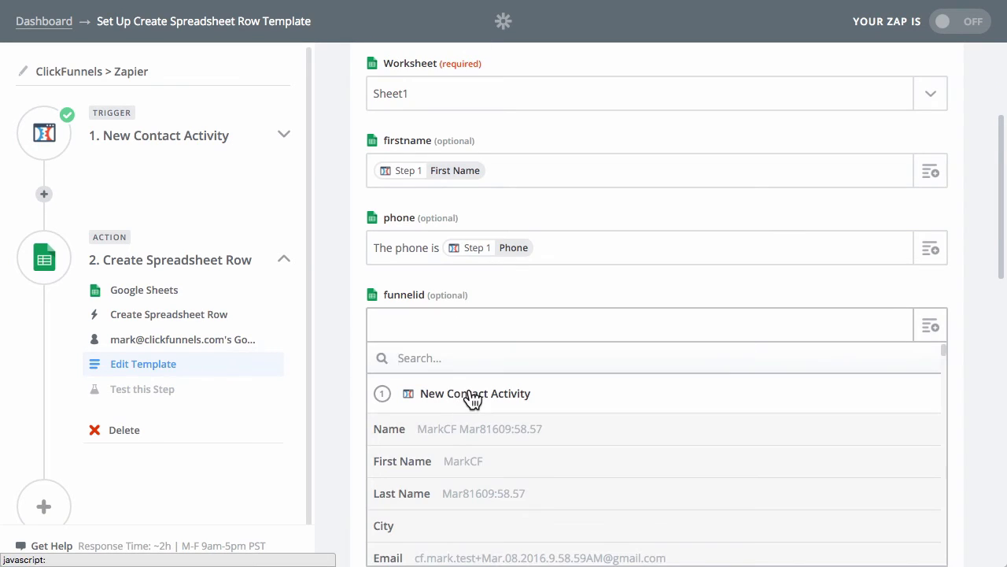
text(funnel)
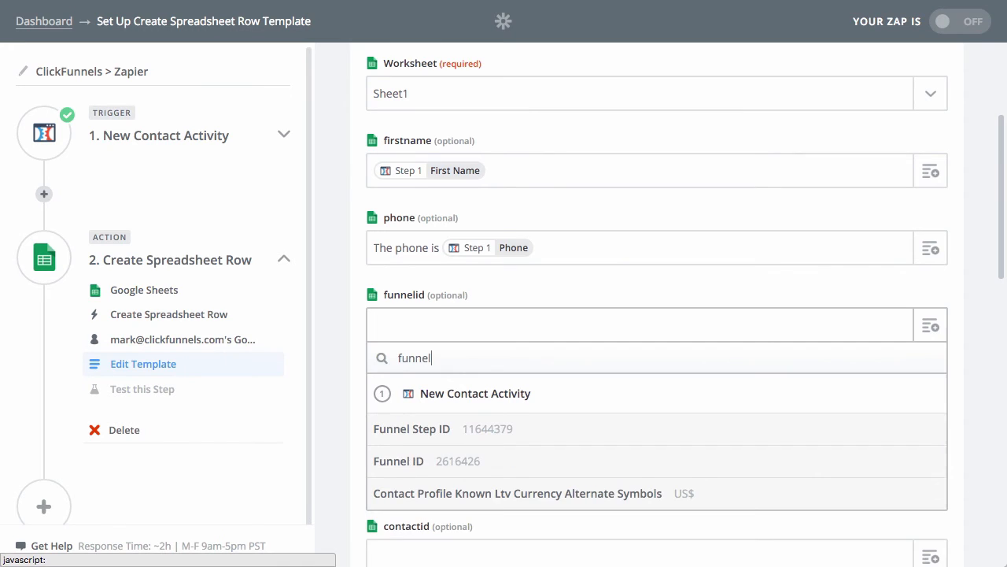
click(471, 463)
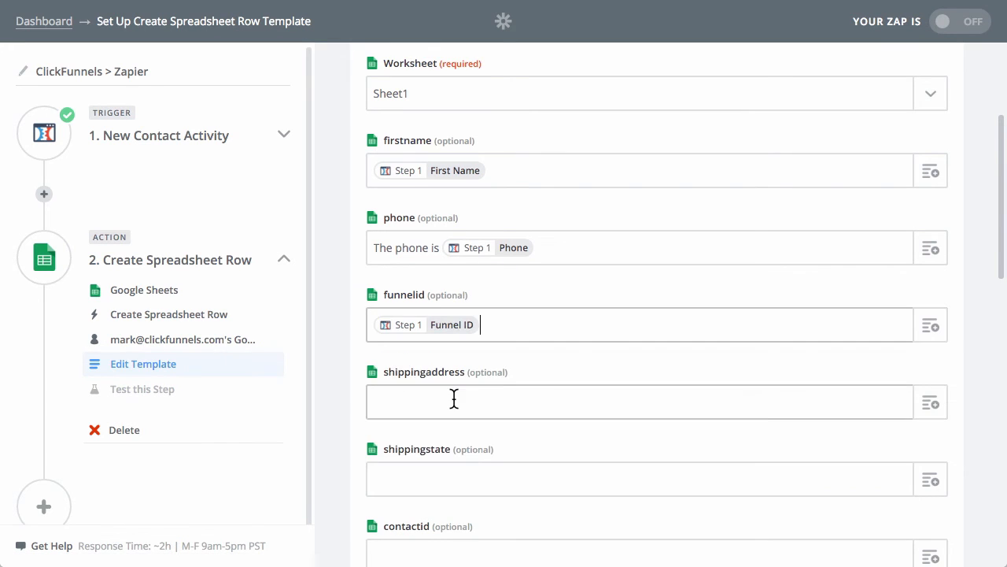
Search the trigger fields for "contact id" and map the contactid column to Contact Profile ID.
scroll(711, 416, down, 2)
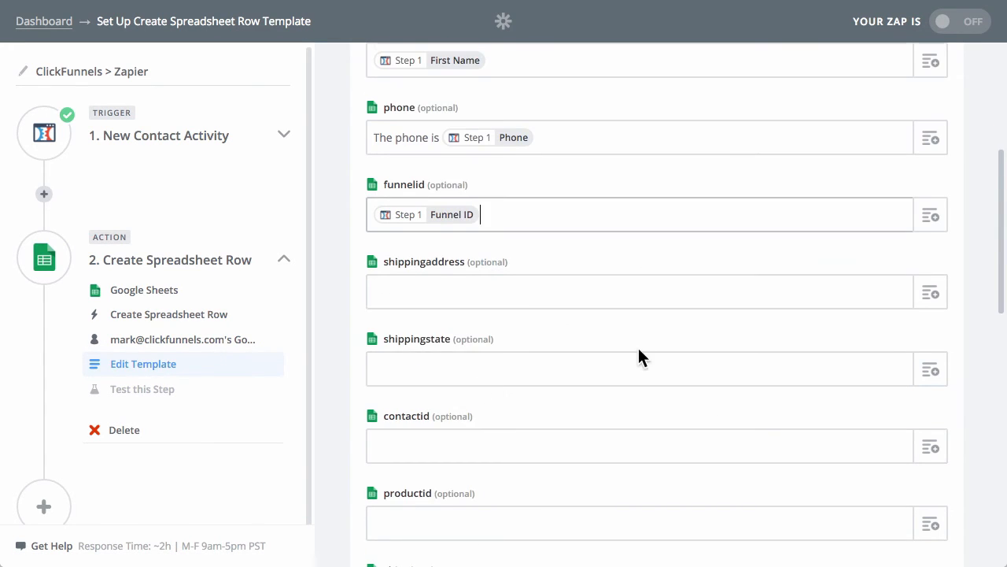
scroll(641, 355, down, 2)
click(931, 346)
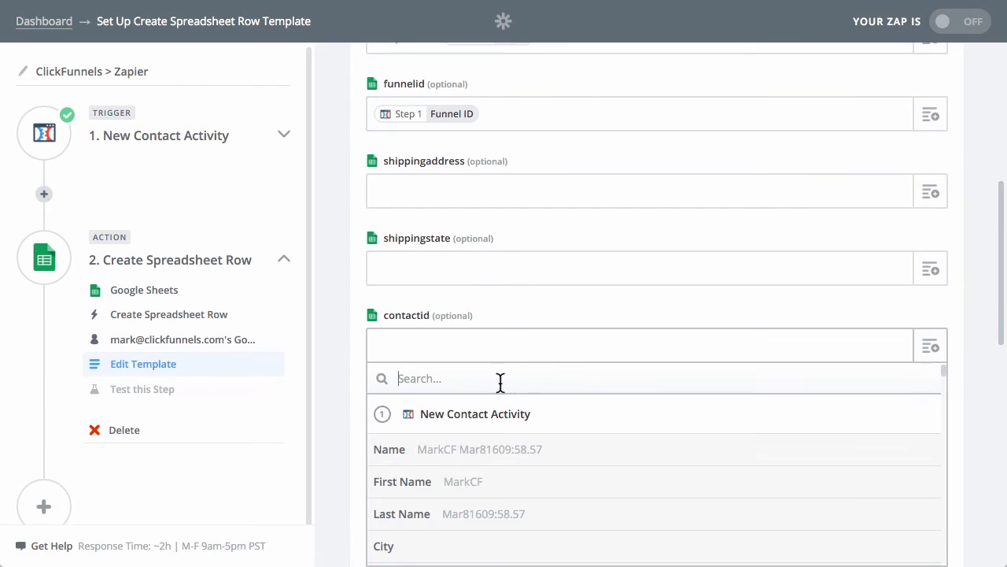
text(contact)
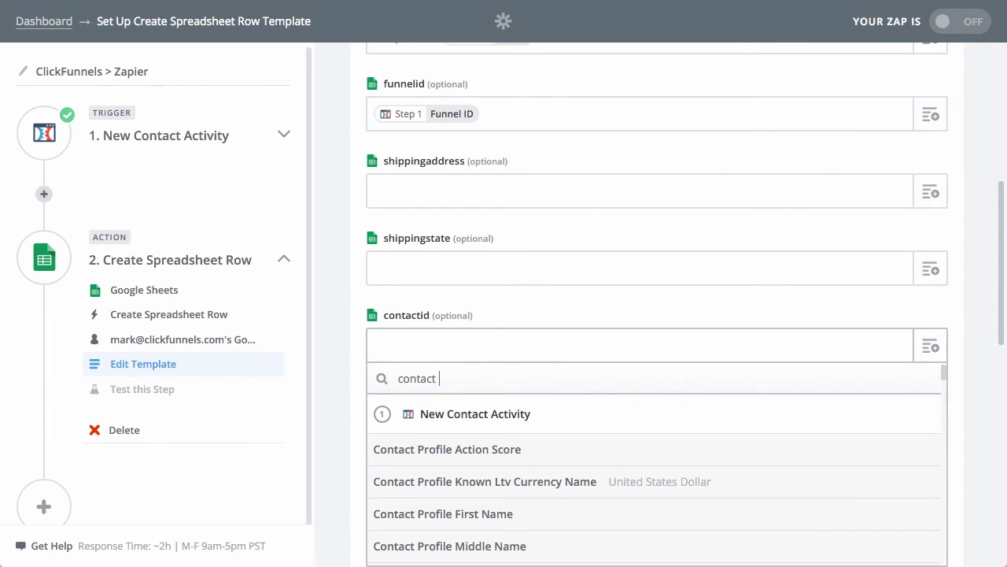
text( id)
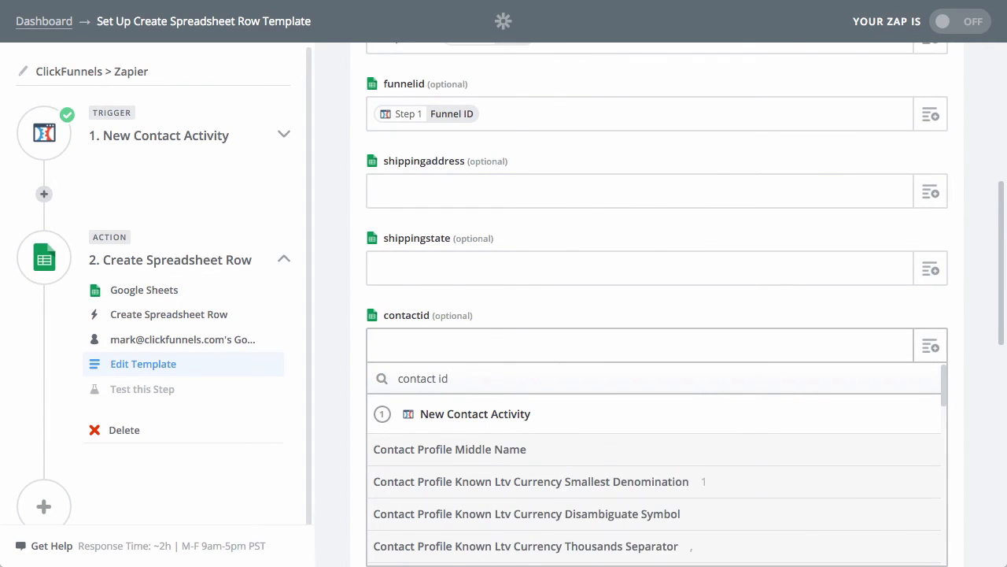
scroll(540, 465, down, 10)
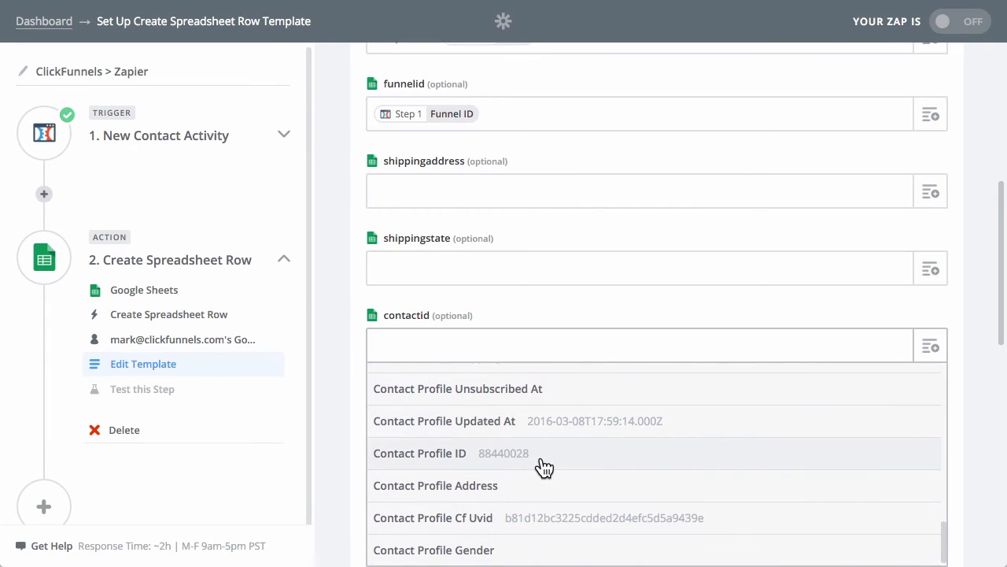
click(441, 463)
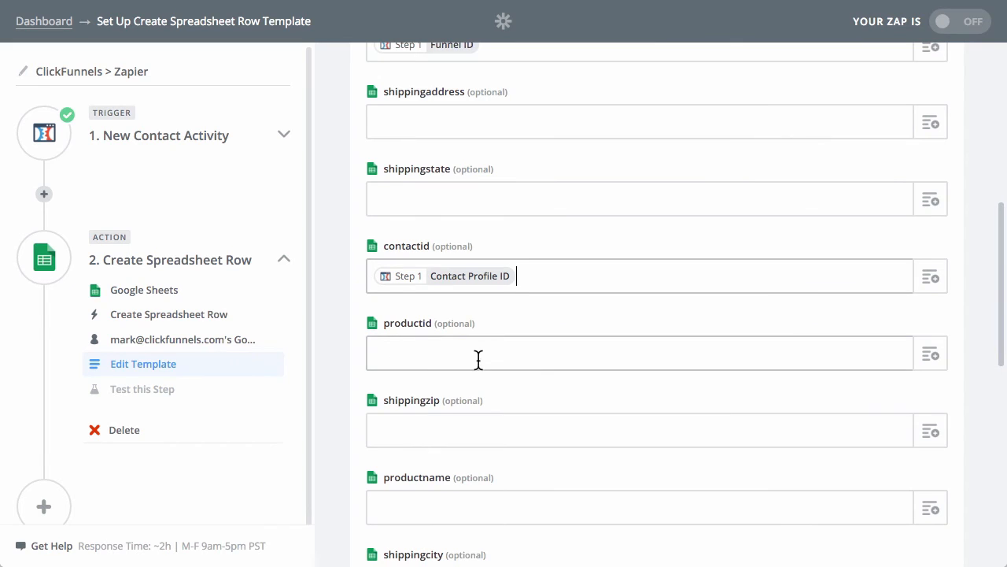
Search the trigger fields for "company" and map the productid column to Additional Info Company Name.
scroll(898, 425, down, 1)
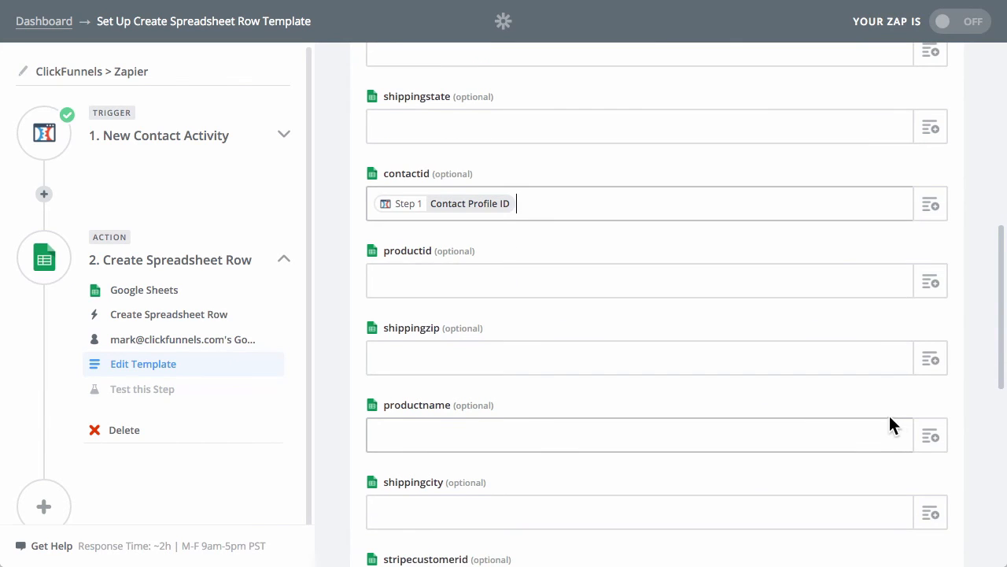
click(936, 288)
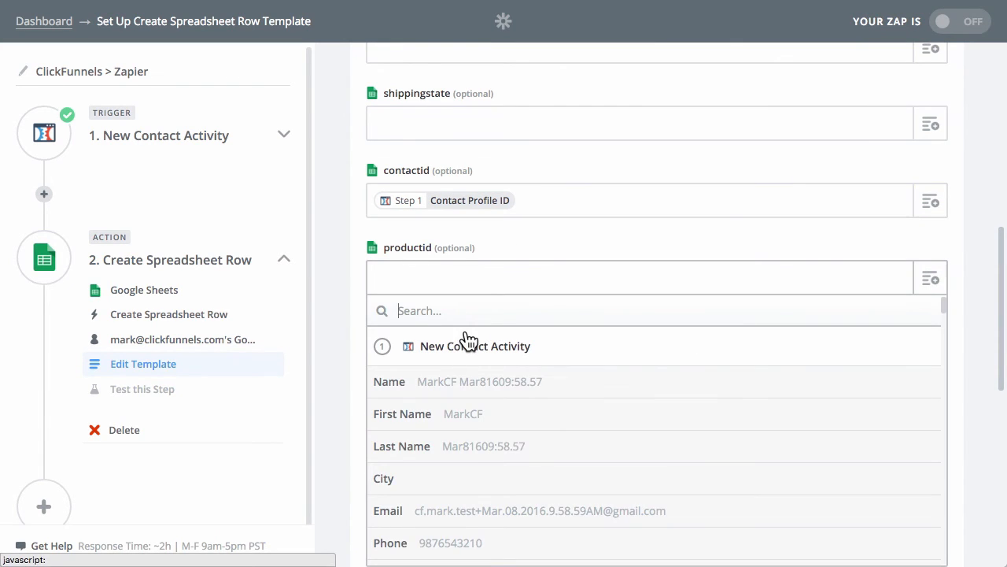
text(comapny)
key(BackSpace)
key(BackSpace)
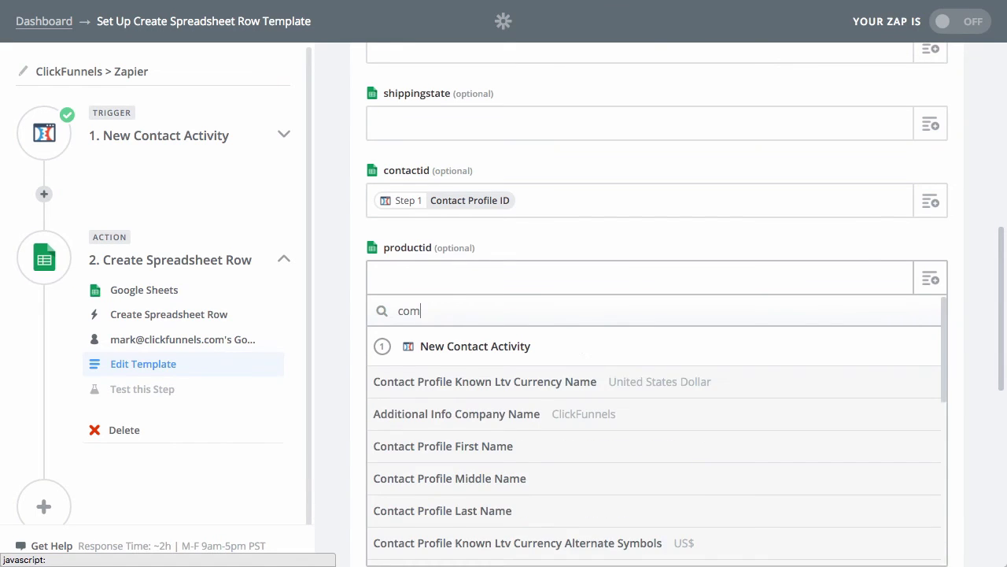
text(pany)
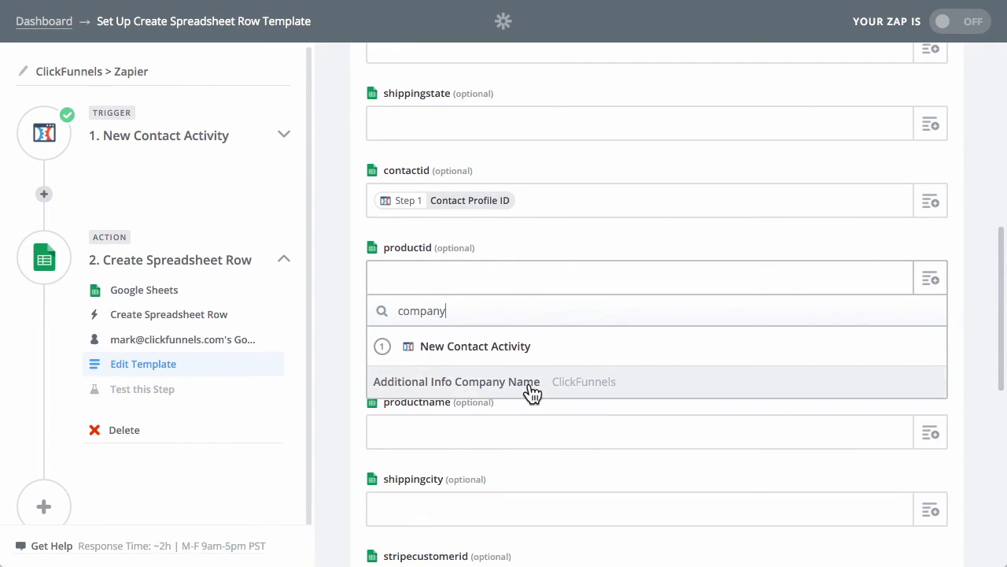
click(427, 383)
Search the trigger fields for "websi" and map the productname column to Additional Info Website.
scroll(712, 327, down, 2)
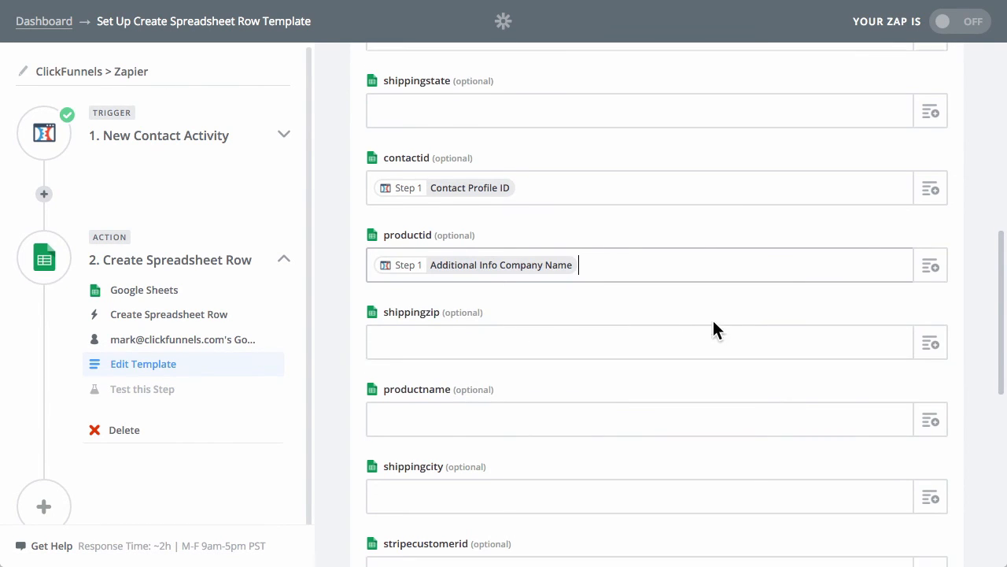
click(932, 353)
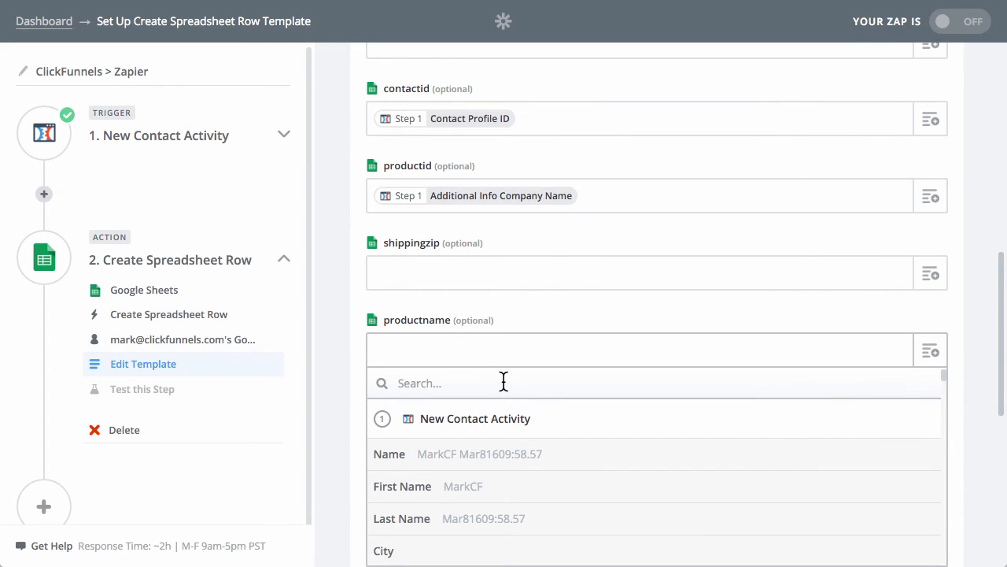
text(websi)
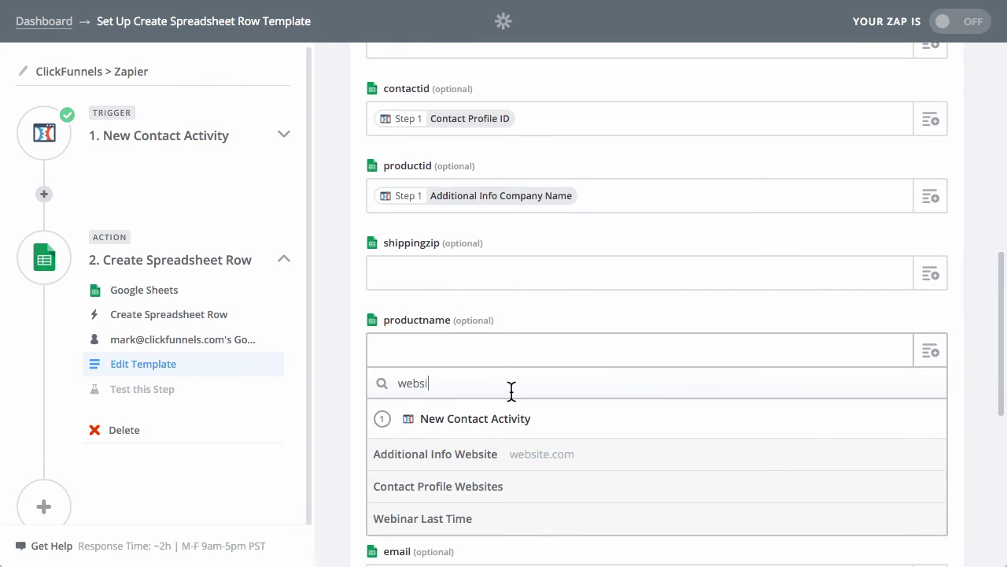
click(499, 454)
Search the trigger fields for "email" and map the email column to the trigger's Email.
scroll(498, 447, down, 4)
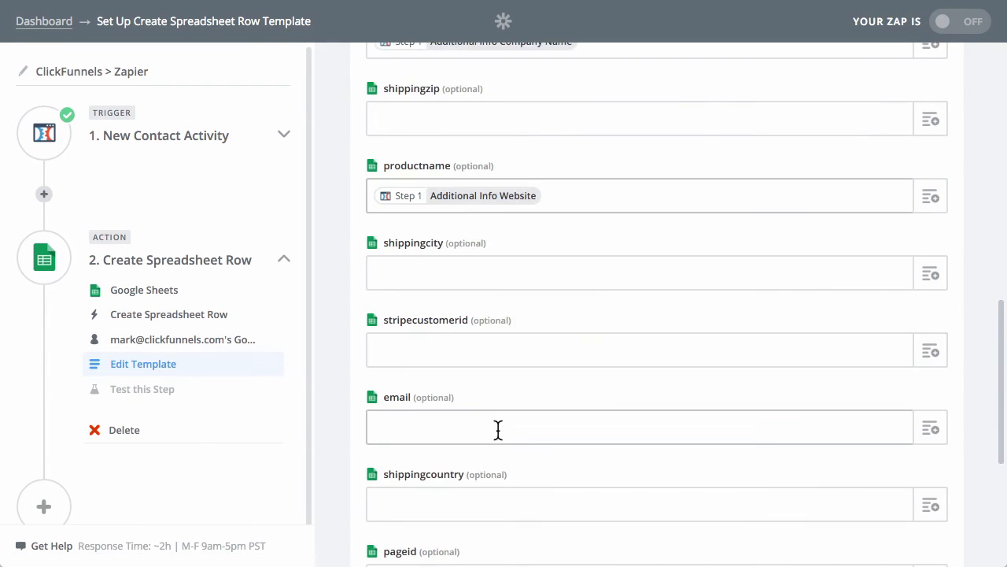
scroll(504, 410, down, 2)
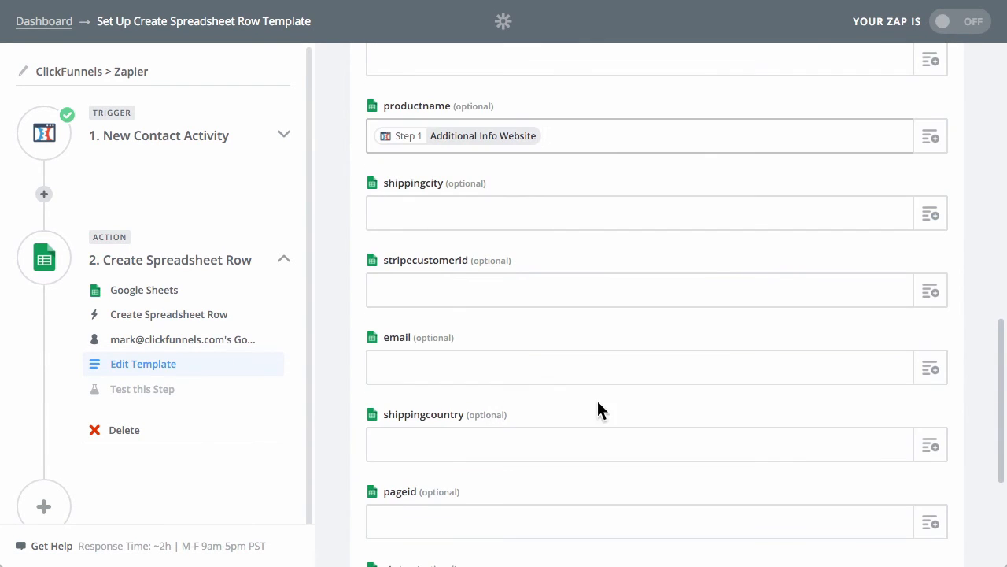
click(923, 366)
text(email)
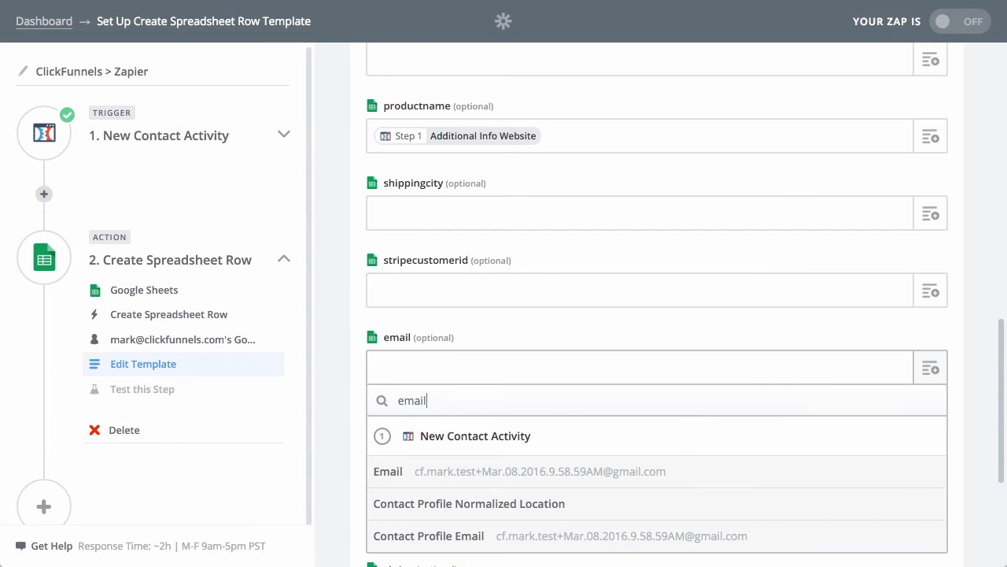
click(642, 477)
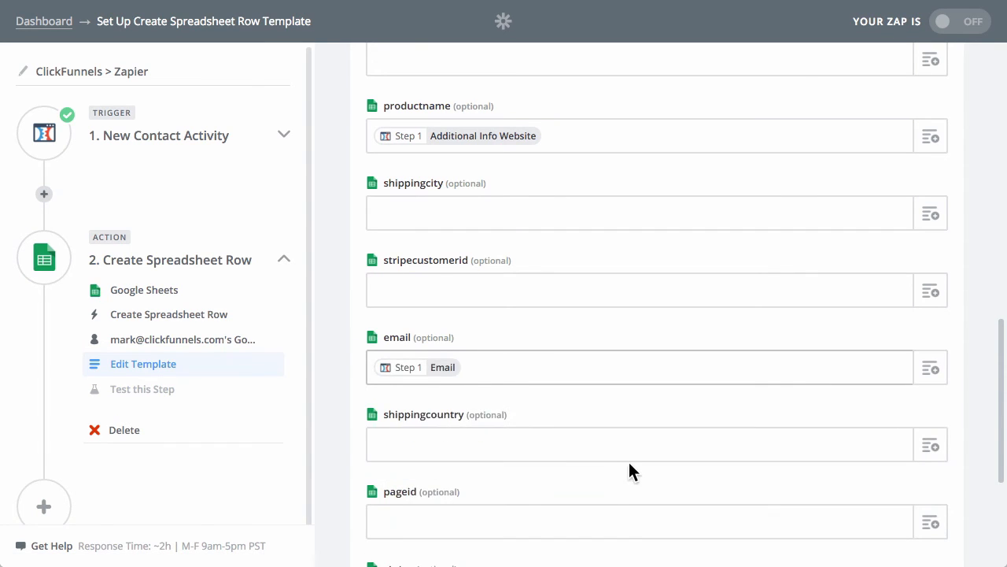
Search the trigger fields for "last" and map the lastname column to the trigger's Last Name.
scroll(630, 468, down, 5)
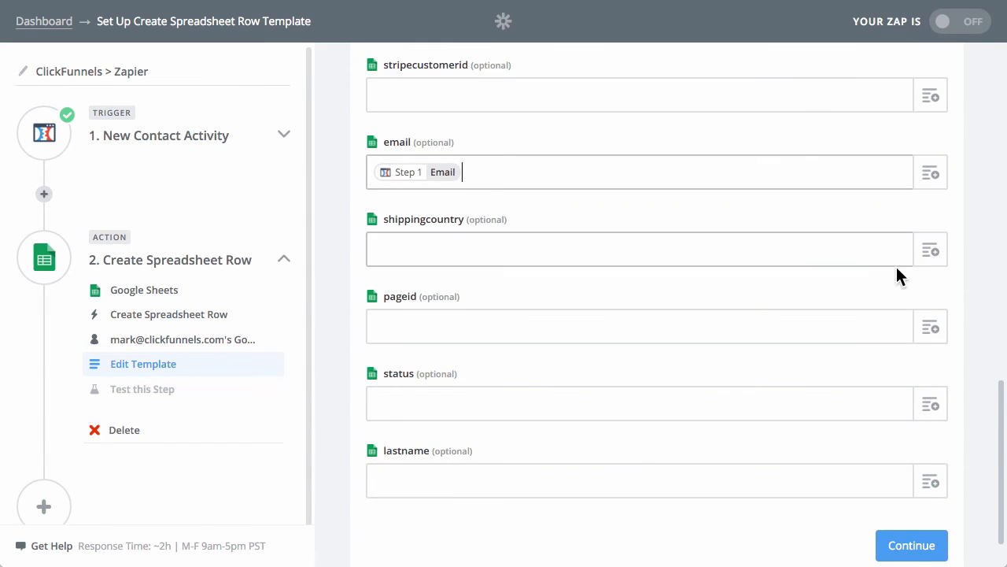
click(937, 486)
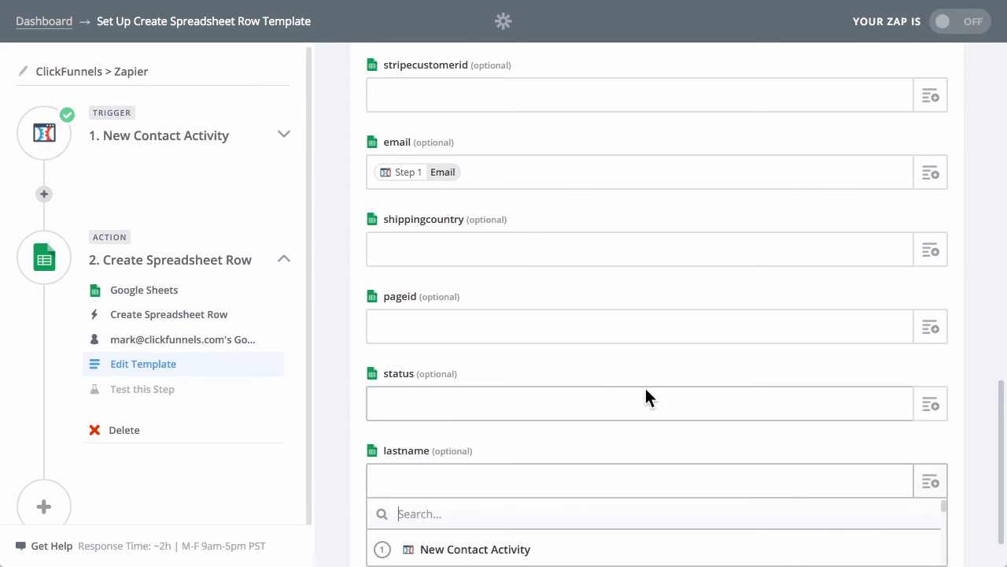
text(last)
scroll(545, 388, down, 2)
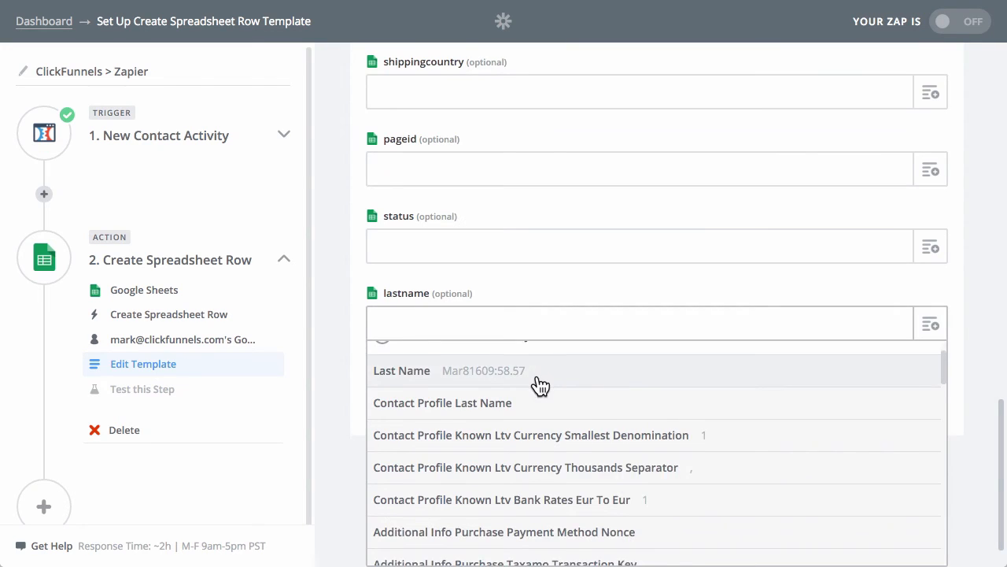
scroll(391, 435, down, 1)
scroll(392, 438, up, 3)
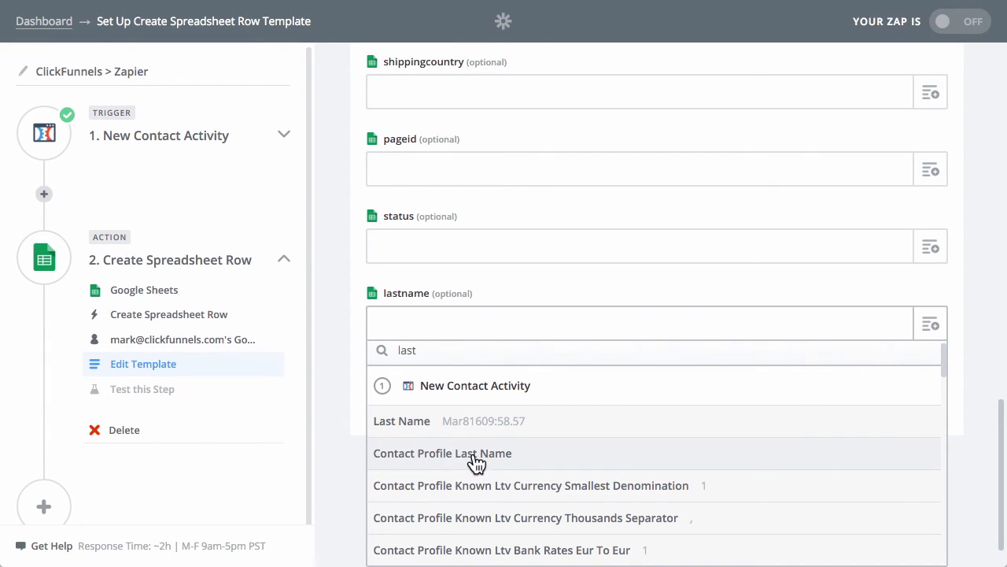
click(431, 425)
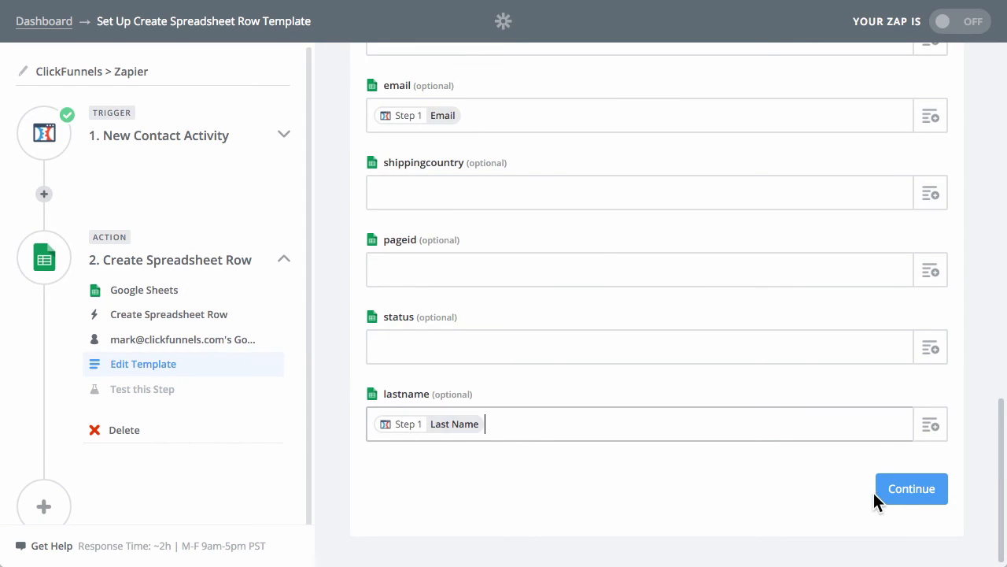
Accept the spreadsheet row template and run the Google Sheets test that creates a sample row.
click(894, 491)
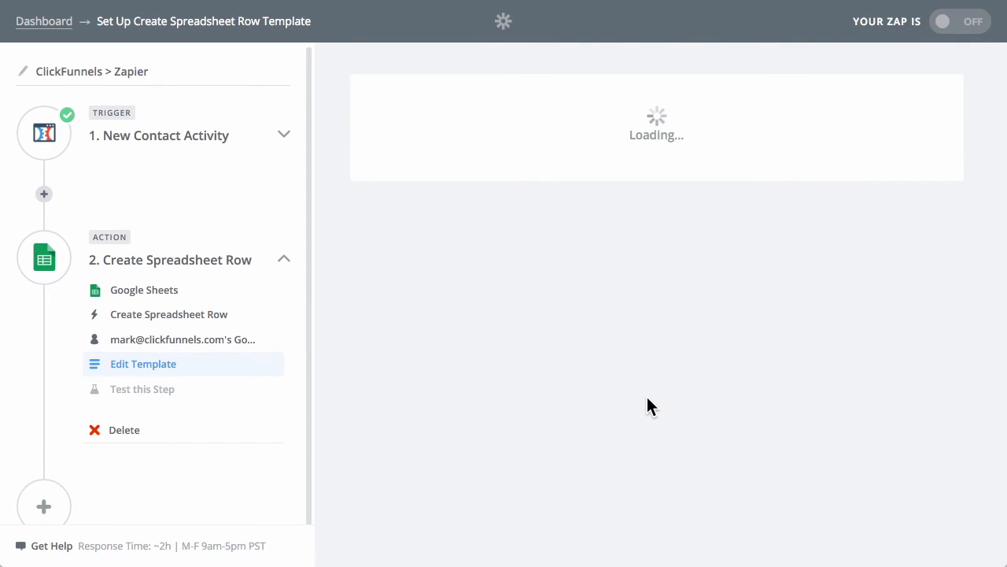
scroll(554, 381, down, 5)
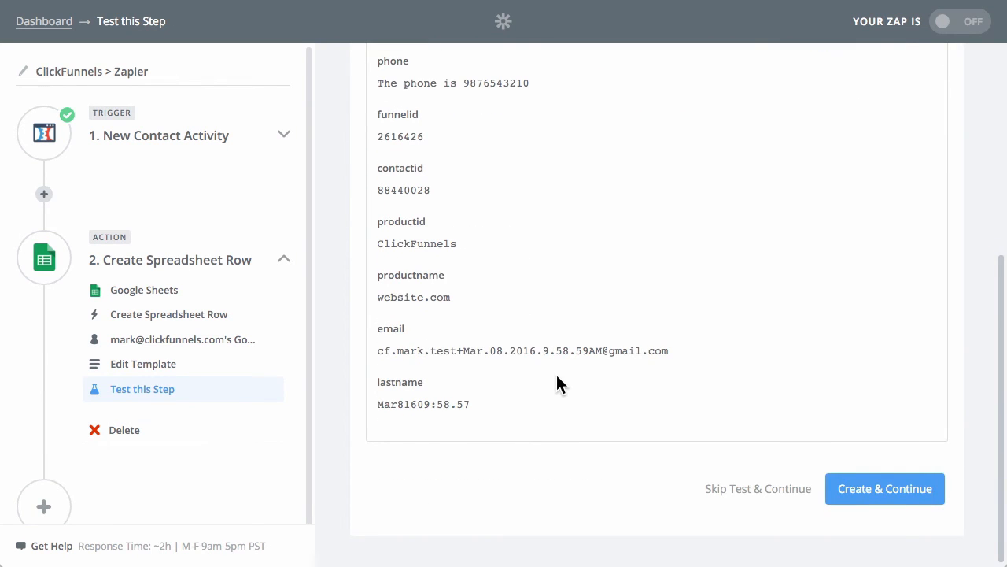
click(876, 502)
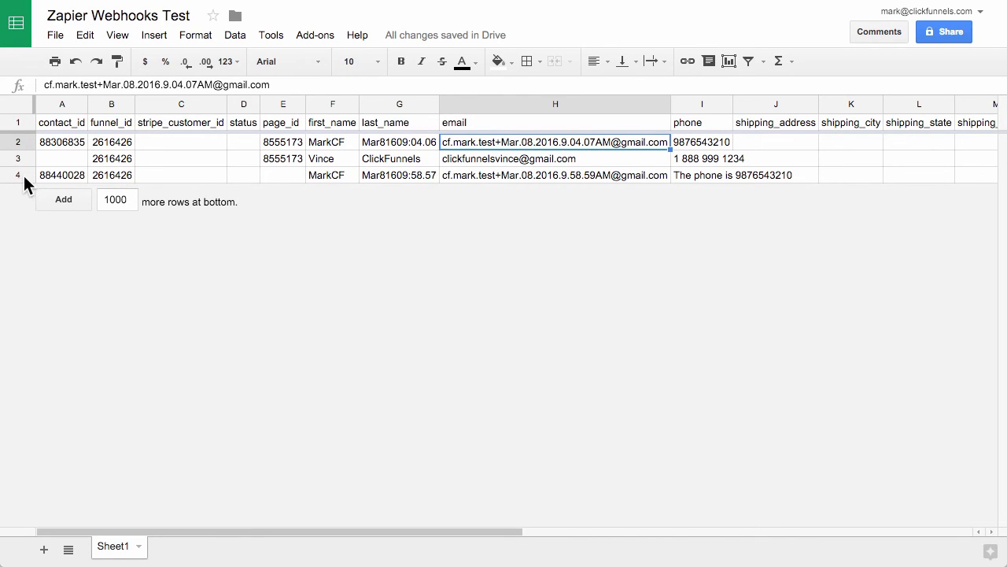
Check the new row 4 in the Zapier Webhooks Test sheet and auto-fit all column widths to their contents.
click(699, 175)
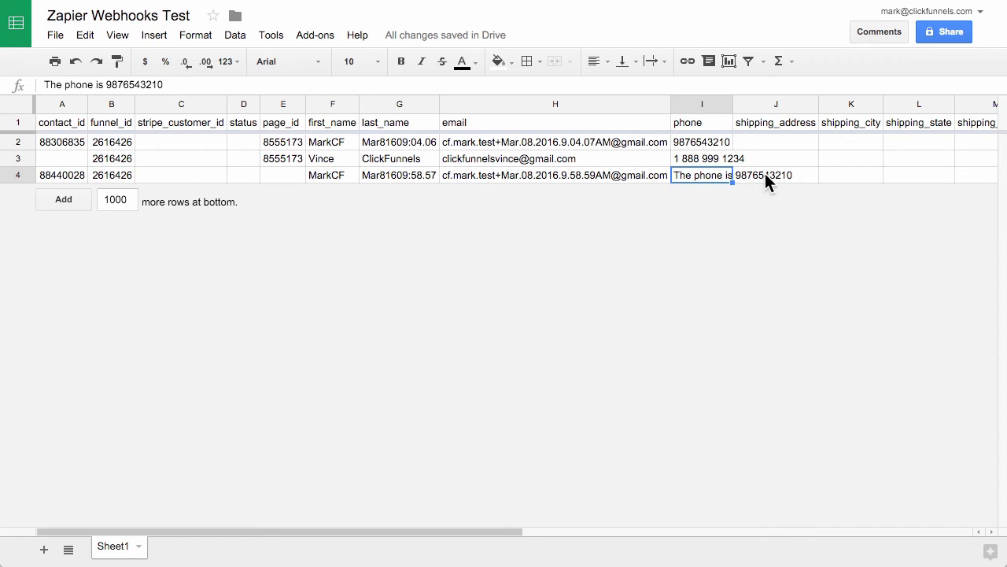
click(25, 102)
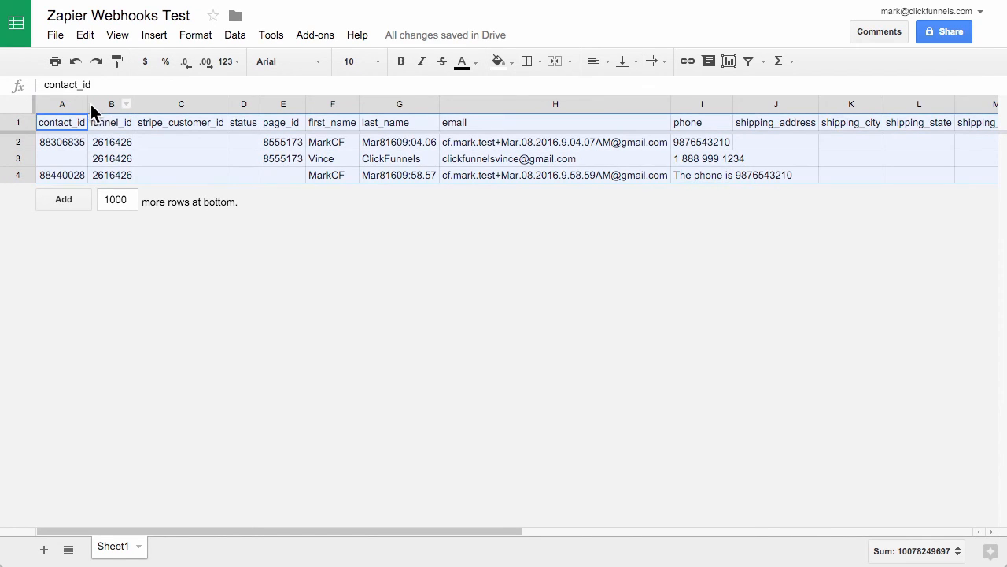
double_click(87, 104)
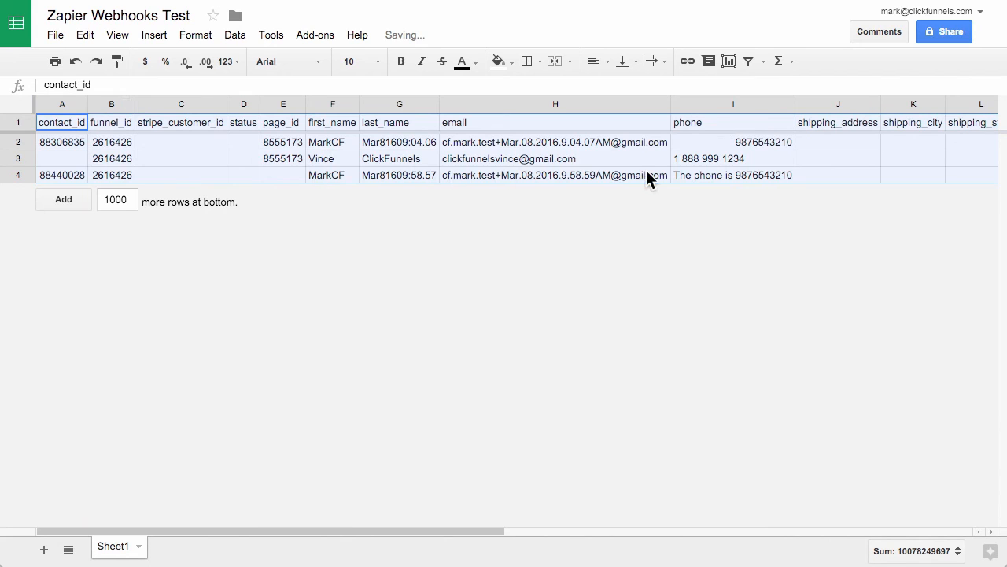
scroll(646, 170, right, 10)
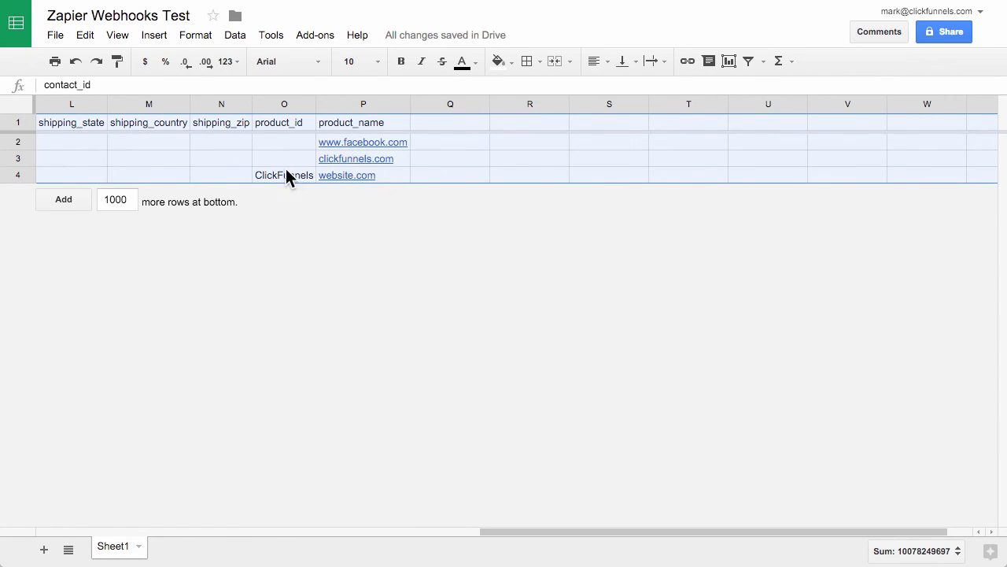
scroll(286, 168, left, 10)
click(430, 282)
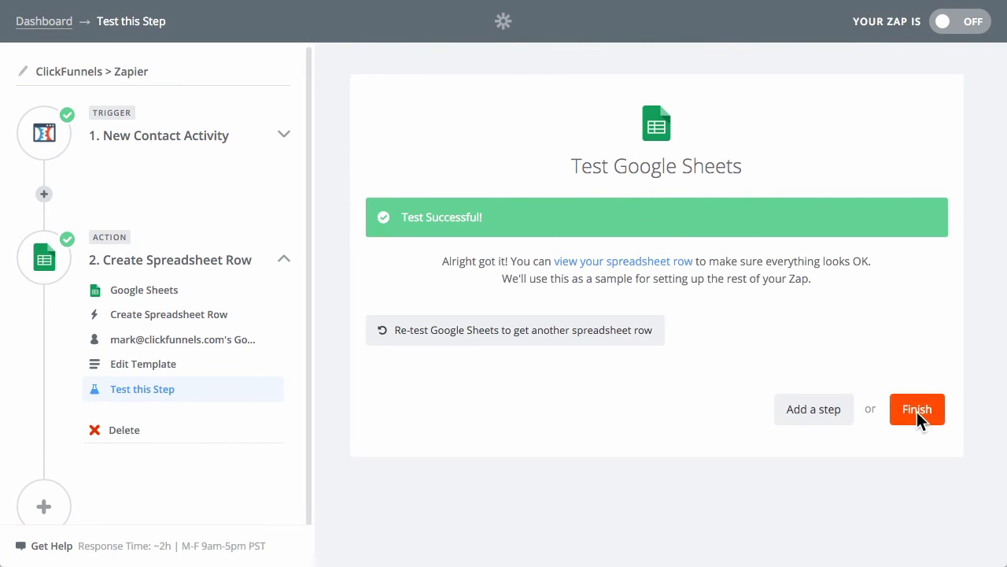
Finish the ClickFunnels > Zapier Zap and turn it on.
click(919, 412)
click(709, 253)
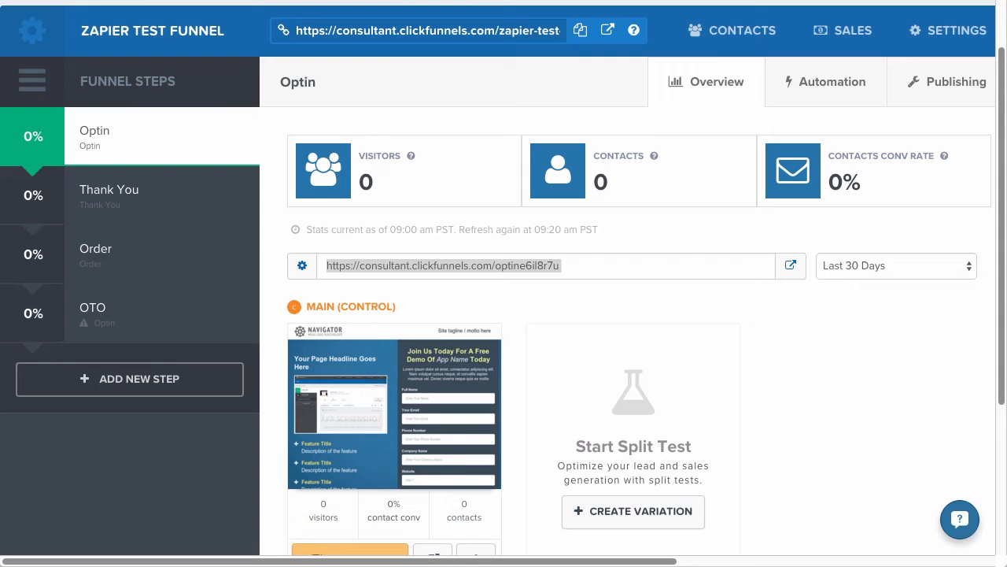
Open the ClickFunnels Optin page in an incognito window and enter the test contact's full name.
right_click(790, 264)
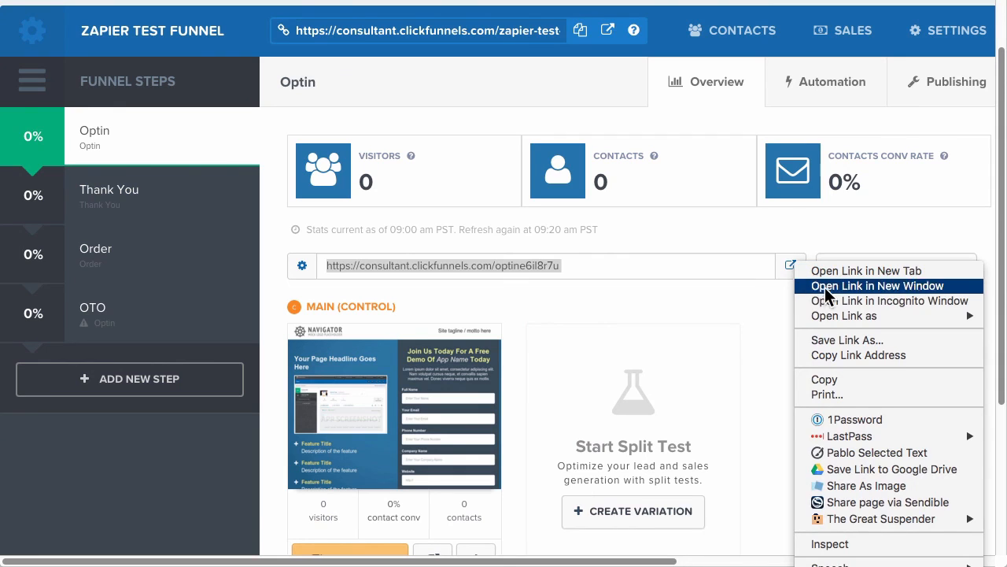
click(849, 300)
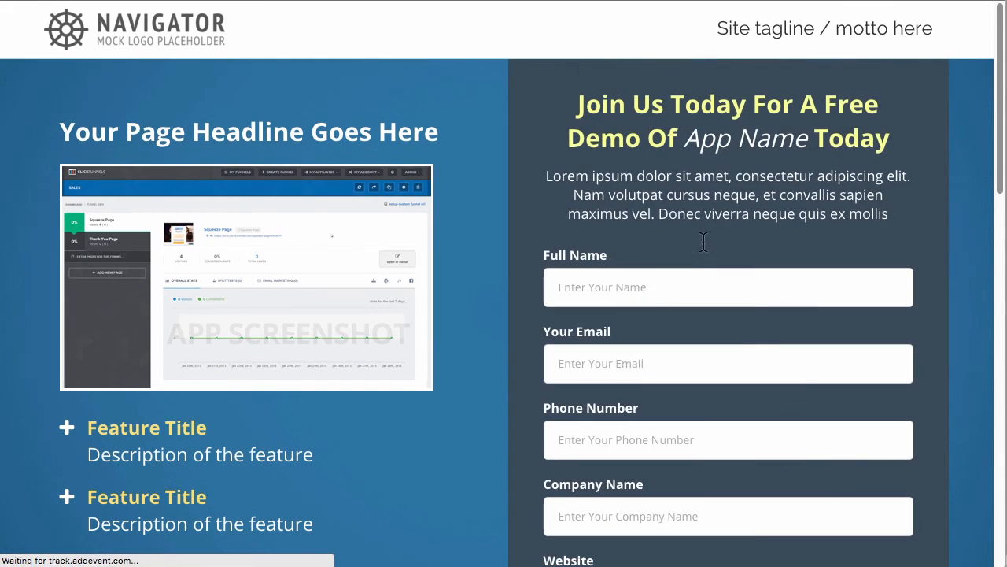
click(673, 273)
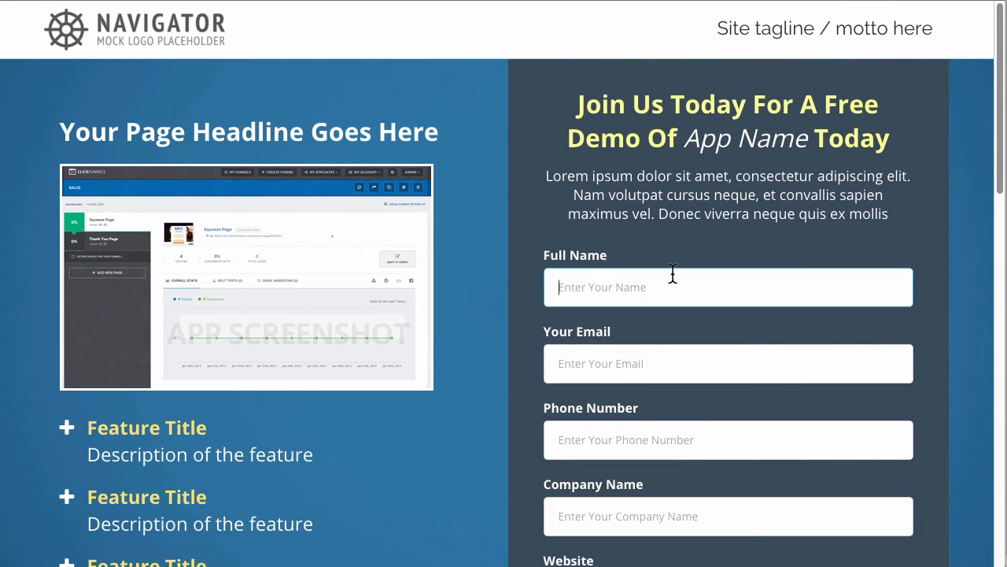
text(Za)
key(BackSpace)
key(BackSpace)
key(BackSpace)
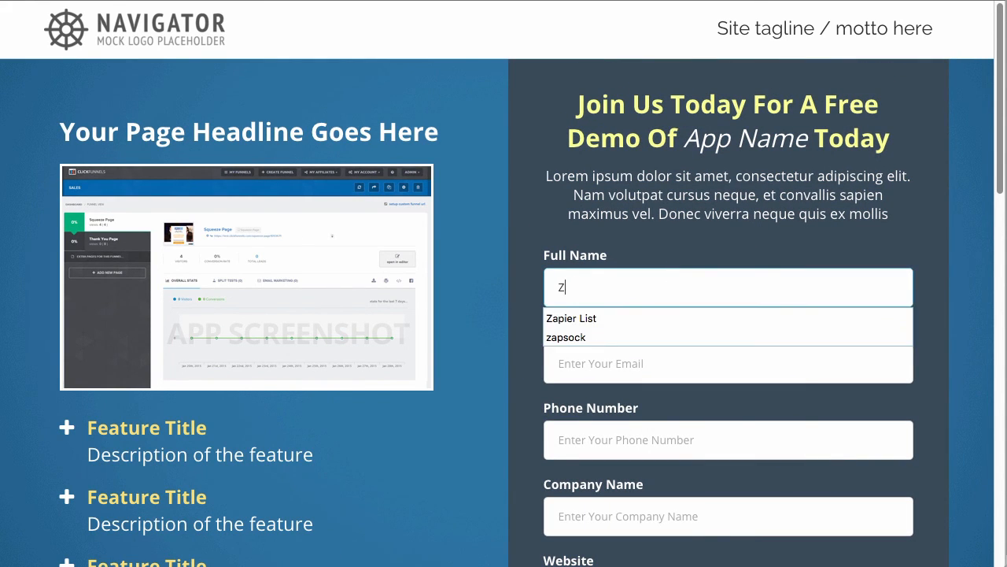
text(apier Test)
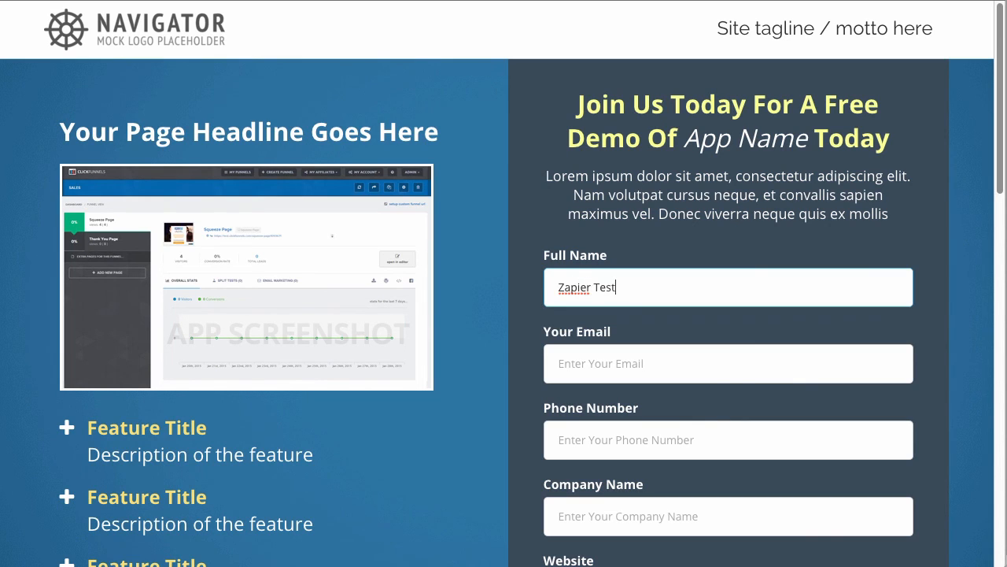
Fill in the test contact's email and phone number, company name zapier and website zapier.com.
key(Tab)
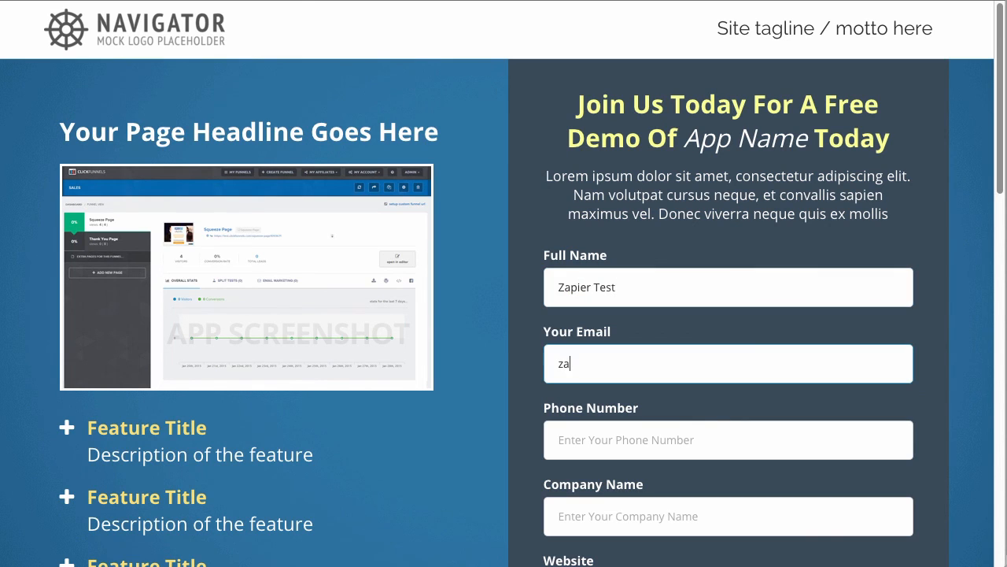
key(Tab)
text(9876543210)
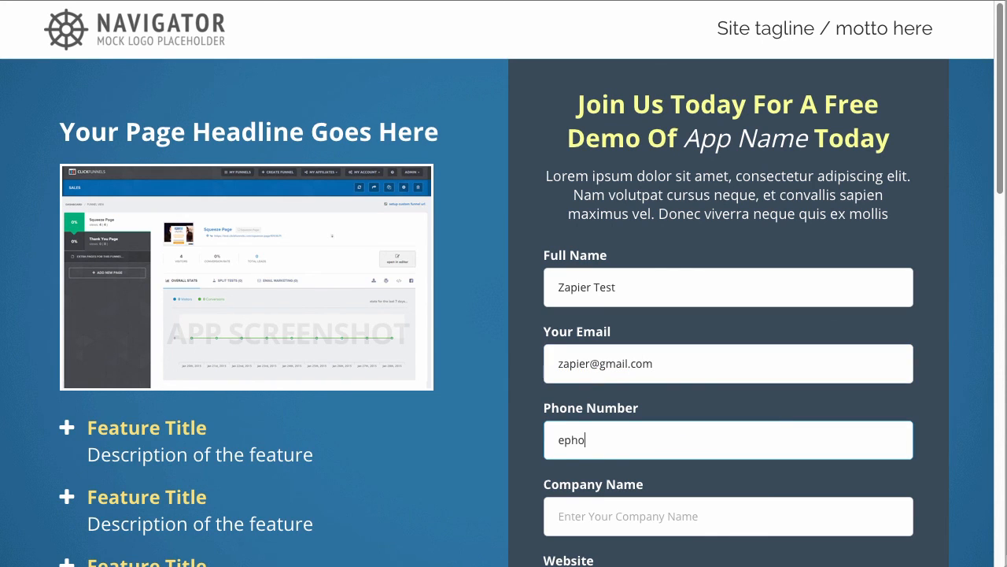
key(Tab)
text(zapier)
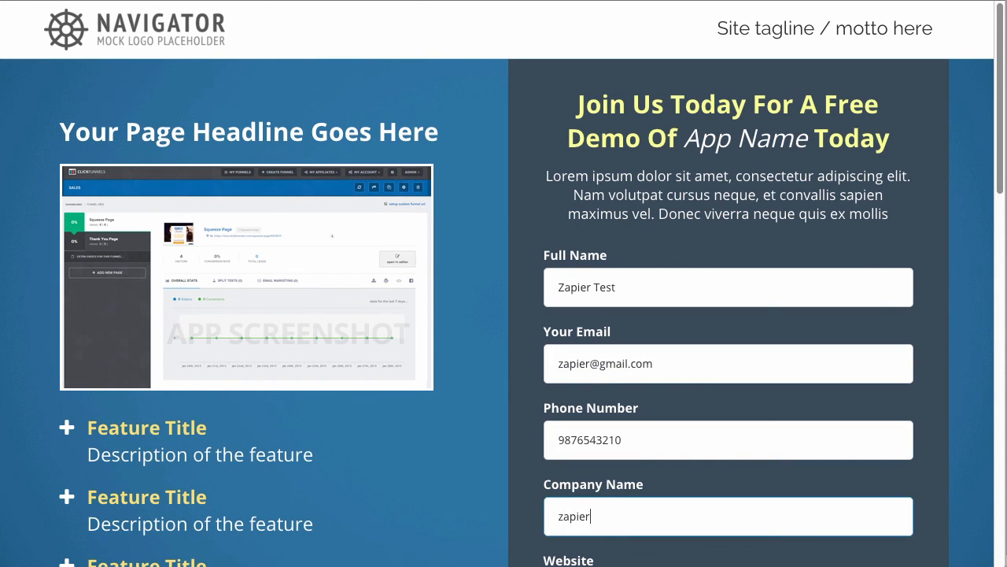
key(Tab)
text(z)
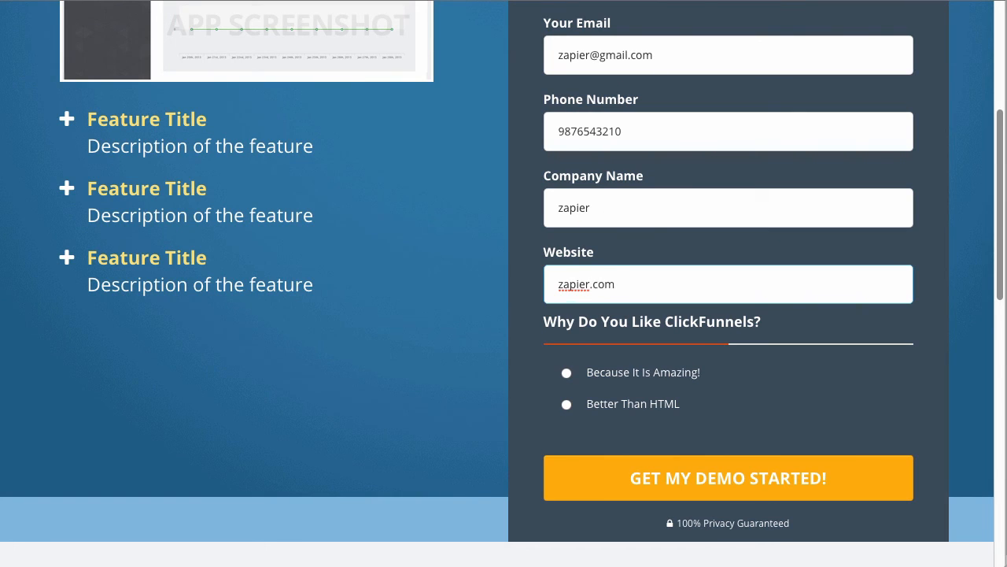
Answer the ClickFunnels question with Better Than HTML and submit the optin form.
click(703, 382)
click(670, 403)
click(697, 486)
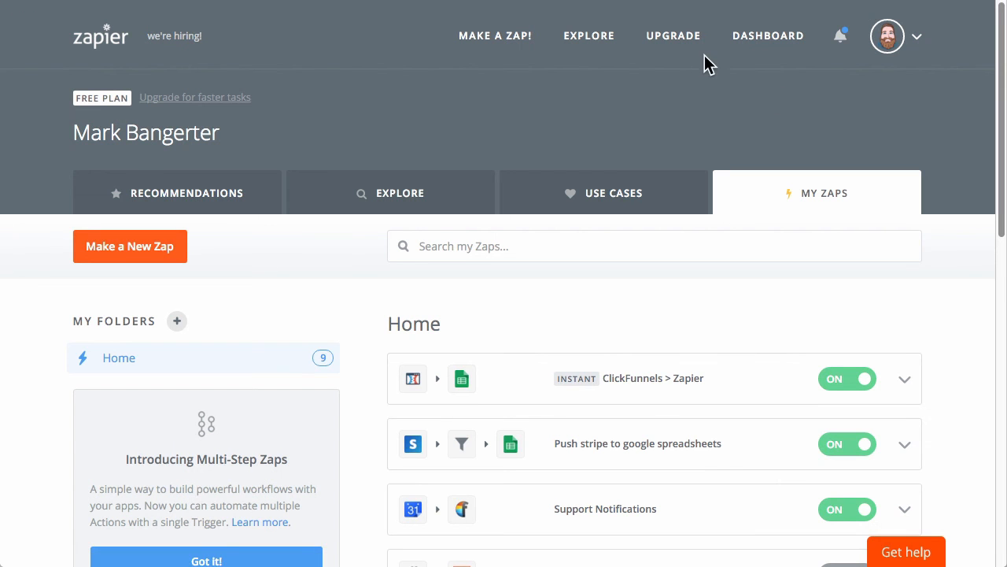
Open Zapier's Task History and filter it by the ClickFunnels > Google Spreadsheet Zap.
click(915, 49)
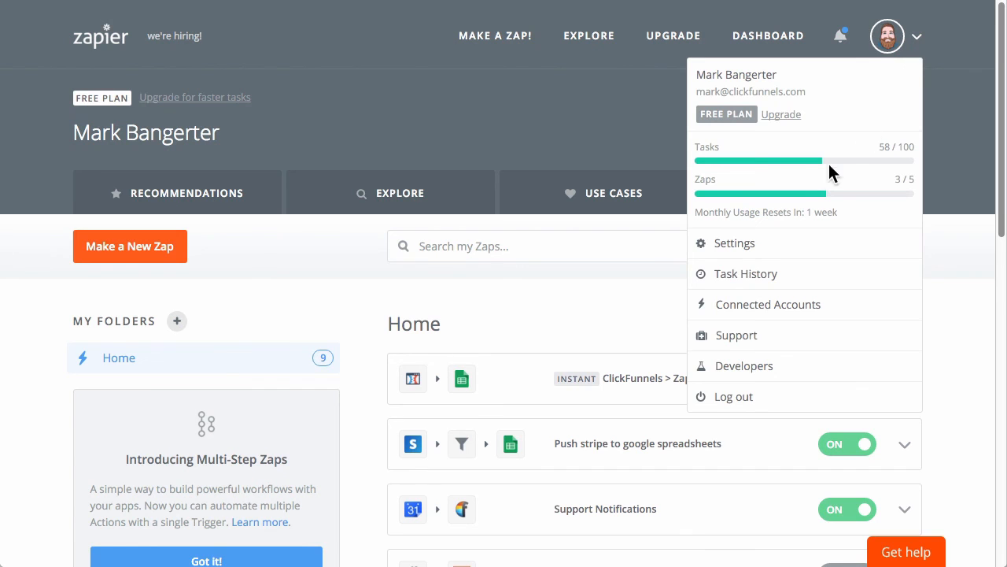
click(760, 278)
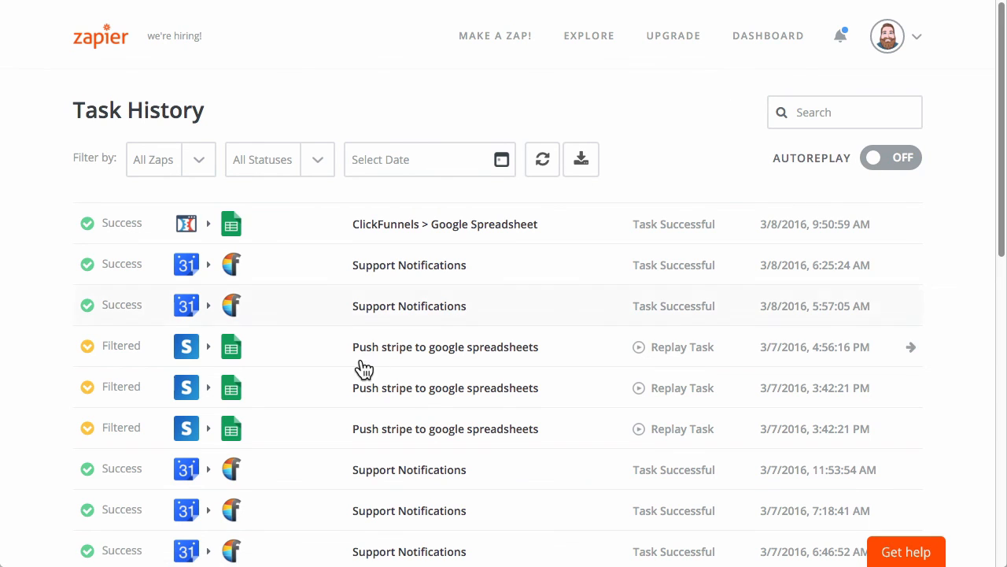
click(197, 168)
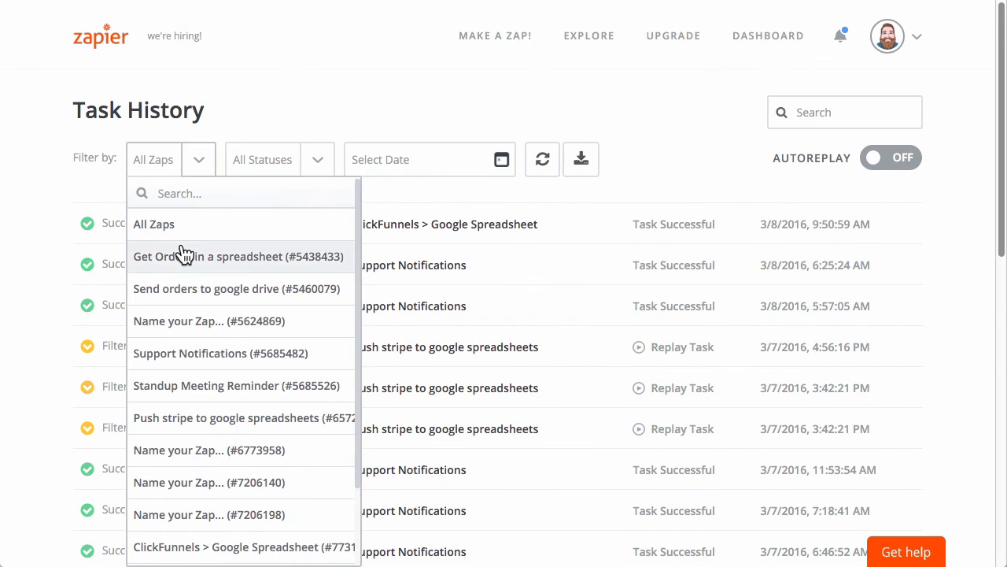
scroll(236, 413, down, 1)
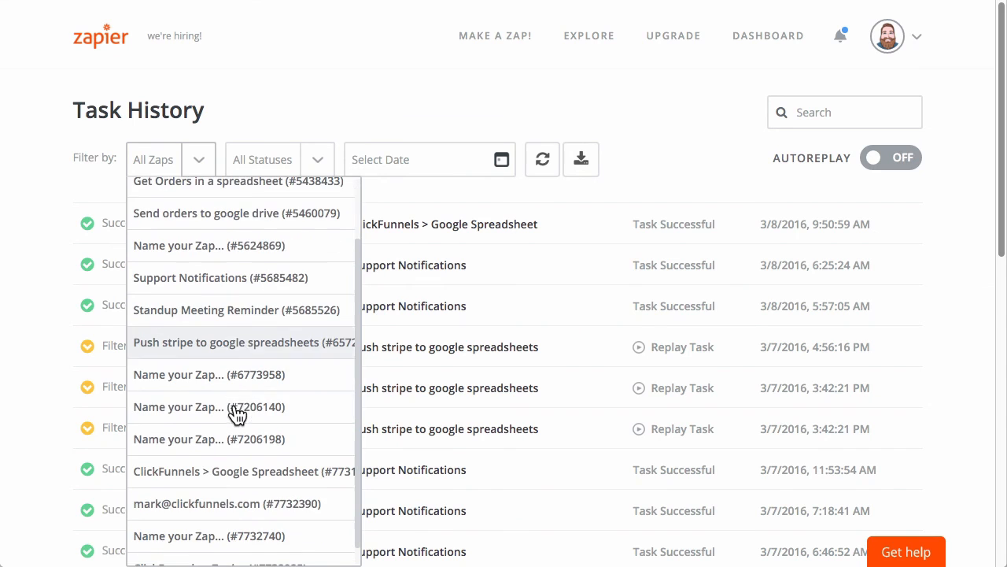
click(250, 477)
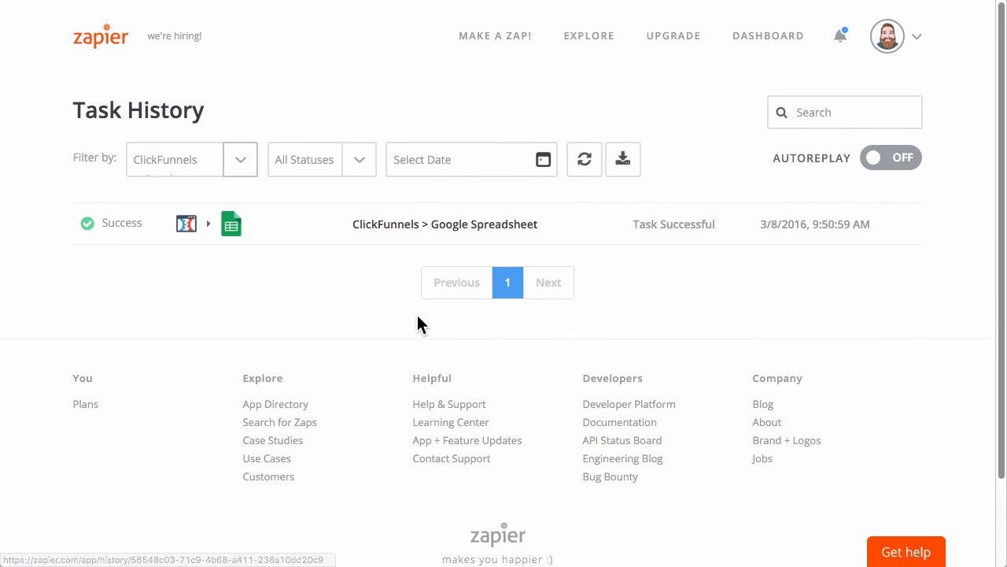
Open the ClickFunnels > Google Spreadsheet task's details and review its trigger and action.
click(578, 227)
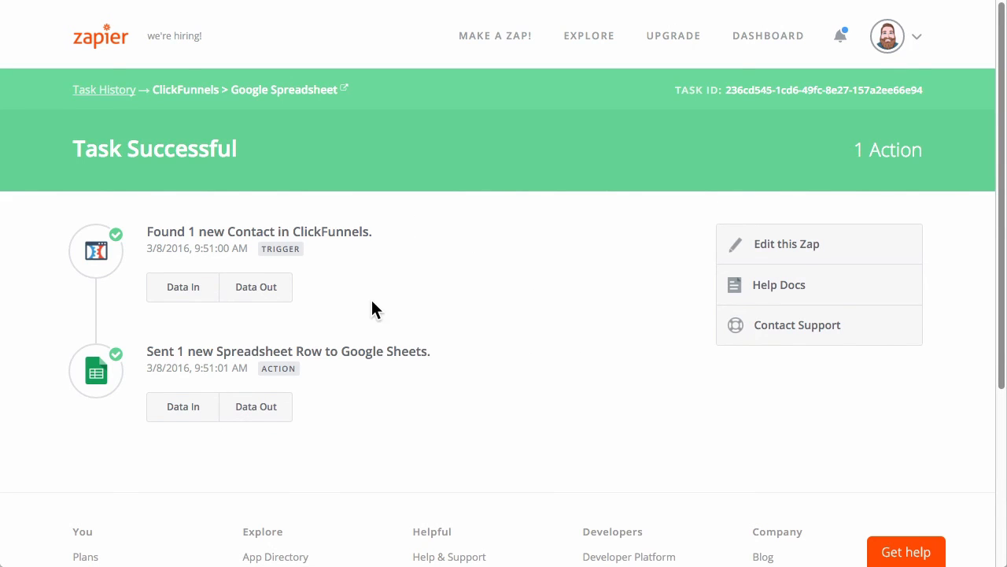
scroll(373, 302, down, 1)
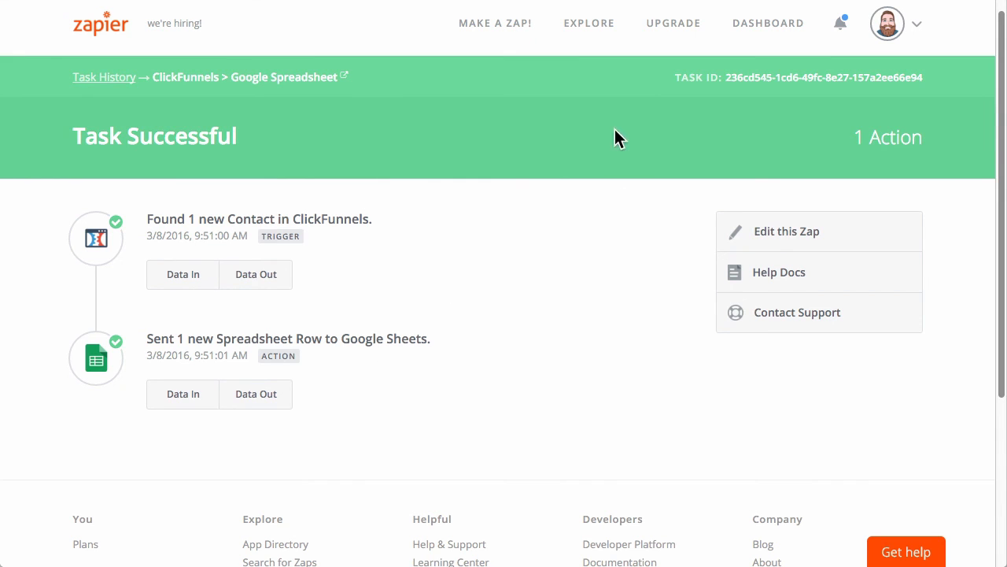